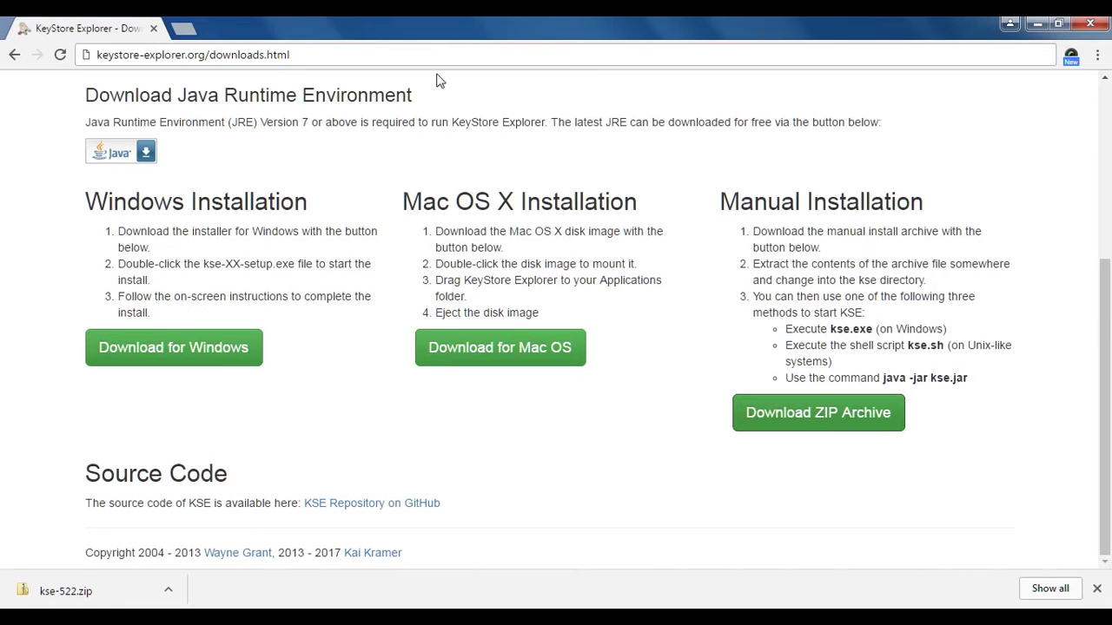
Download the KeyStore Explorer ZIP archive kse-522.zip from keystore-explorer.org's downloads page
scroll(379, 154, up, 4)
middle_click(379, 154)
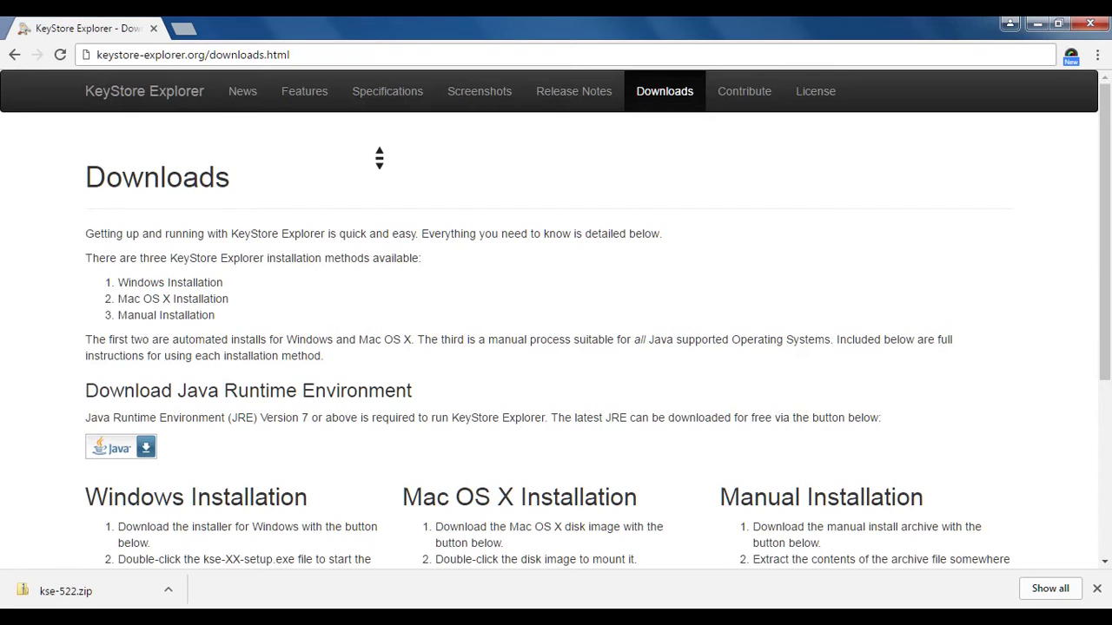
scroll(379, 157, down, 3)
middle_click(379, 150)
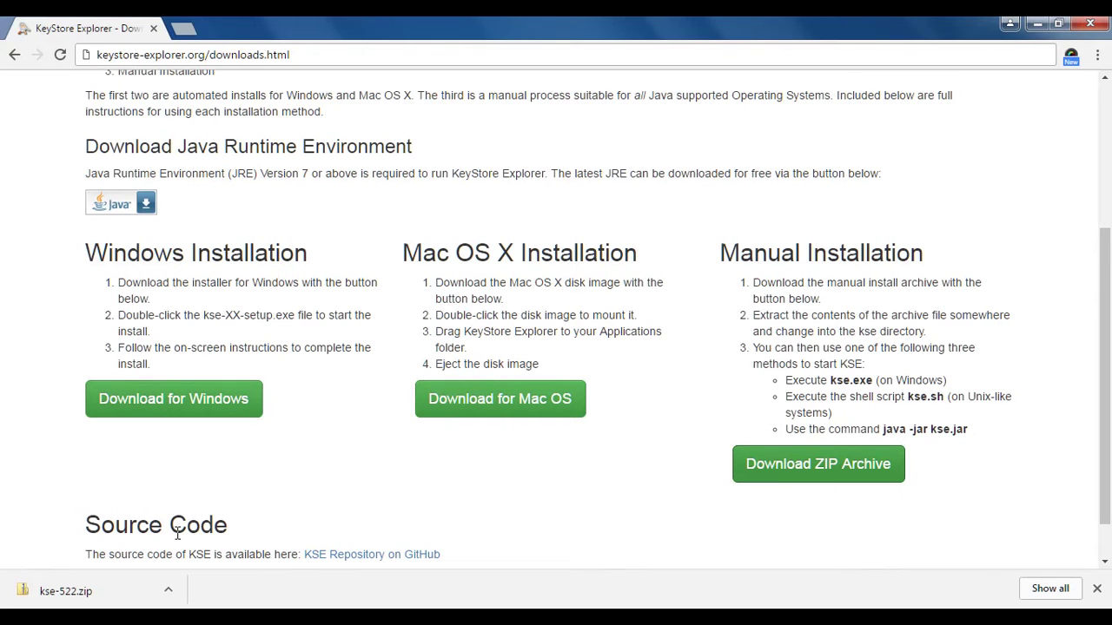
Show kse-522.zip in the Downloads folder and launch kse-522-setup.exe
click(168, 589)
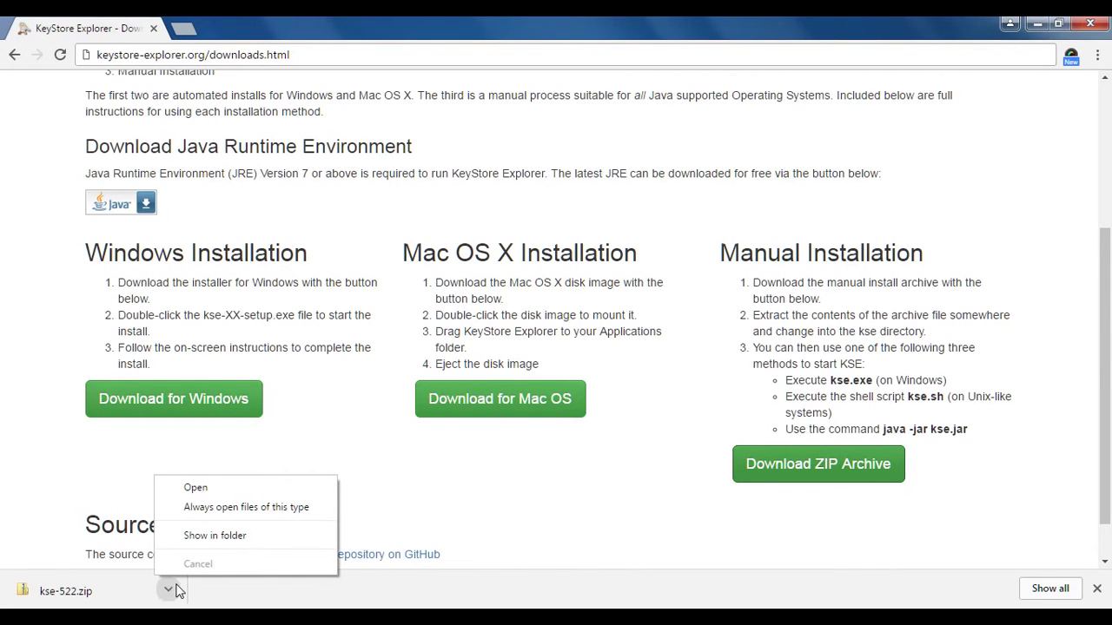
click(218, 533)
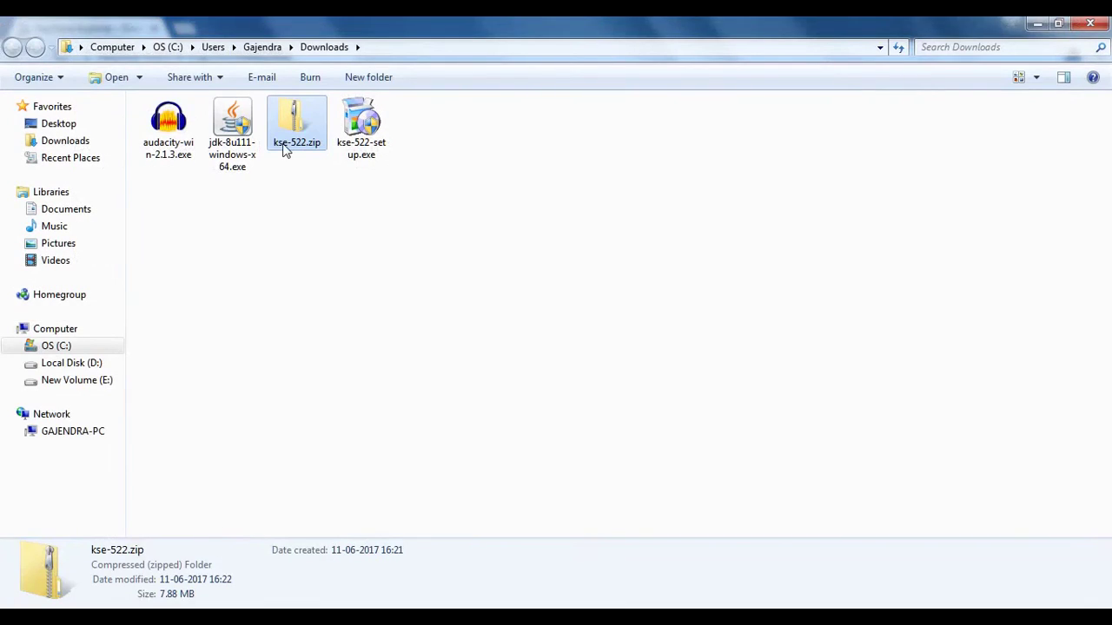
click(351, 152)
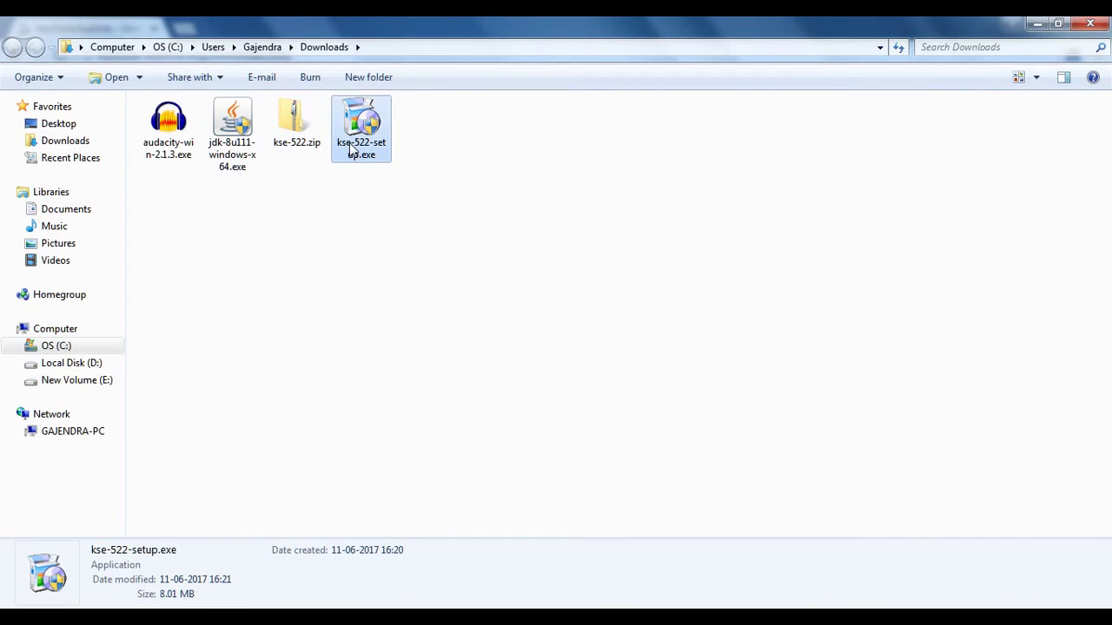
double_click(351, 152)
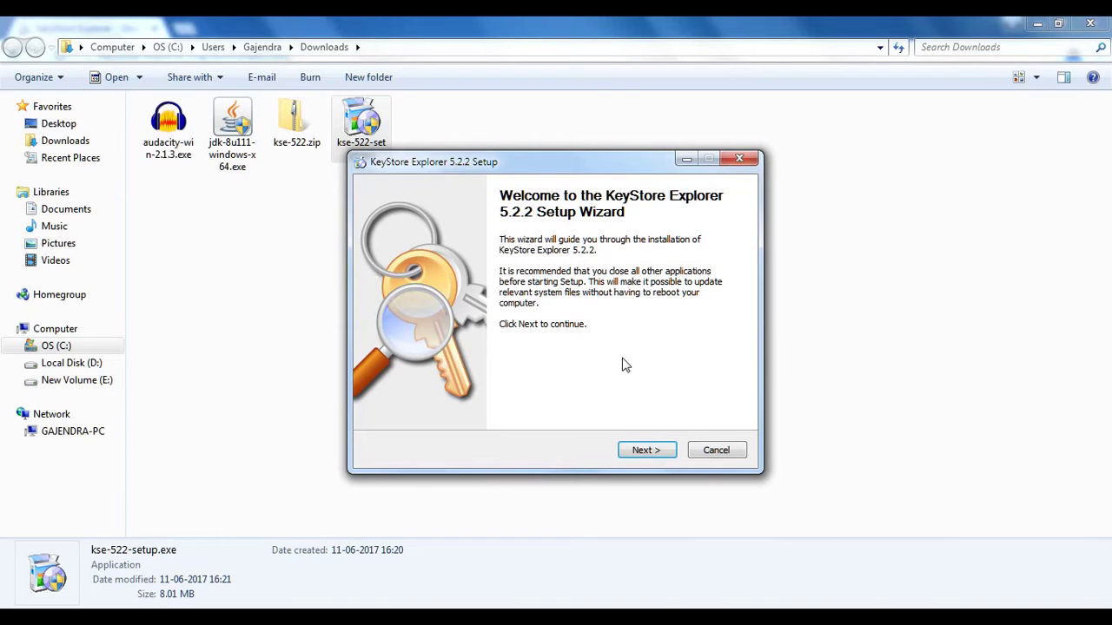
Advance past the welcome page and file associations, then cancel the installer
click(636, 452)
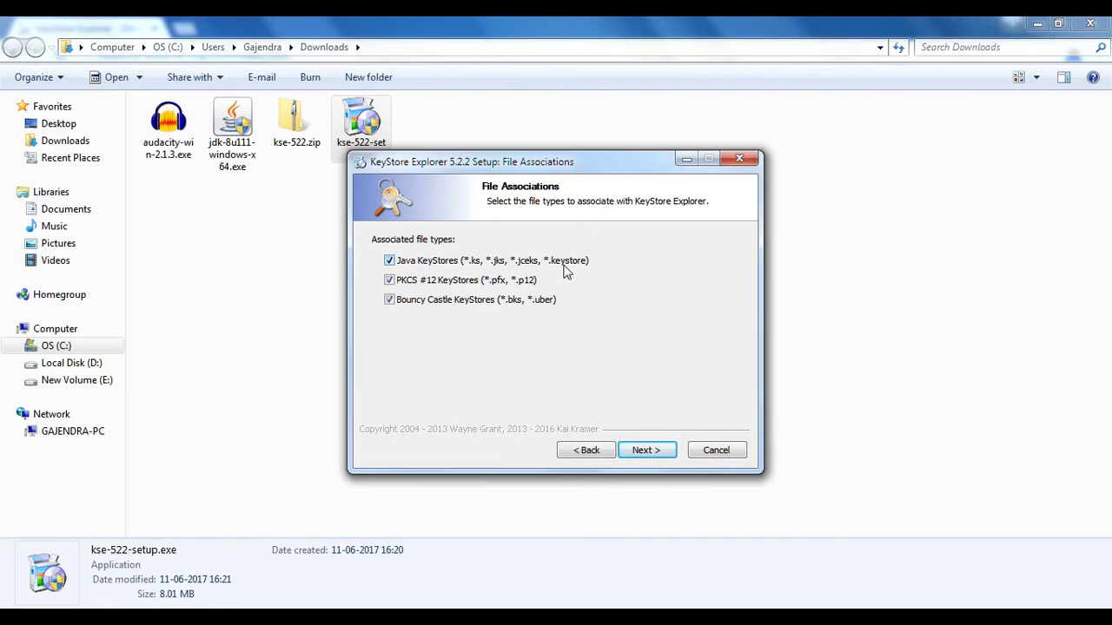
click(645, 450)
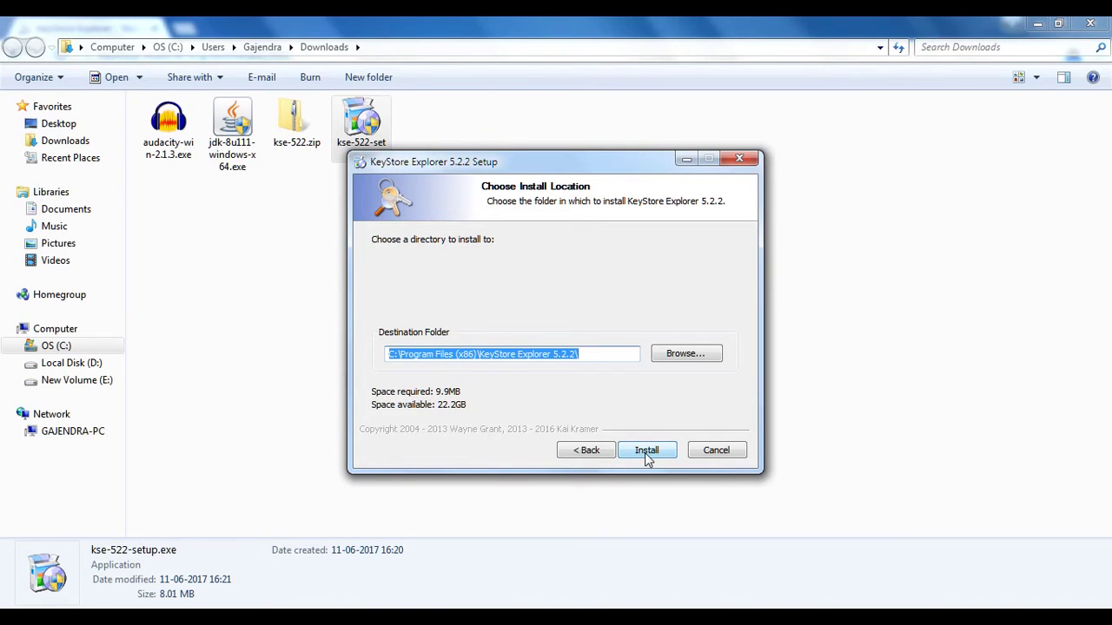
click(720, 452)
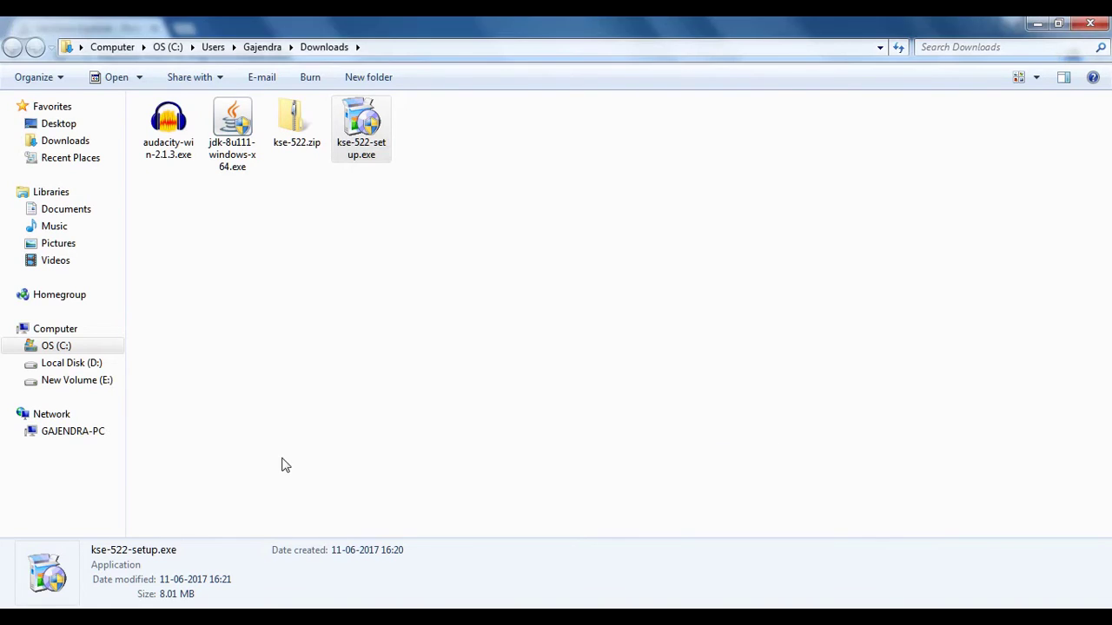
Start KeyStore Explorer 5.2.2 from the Start menu, close Tip of the Day, and maximize it
key(super)
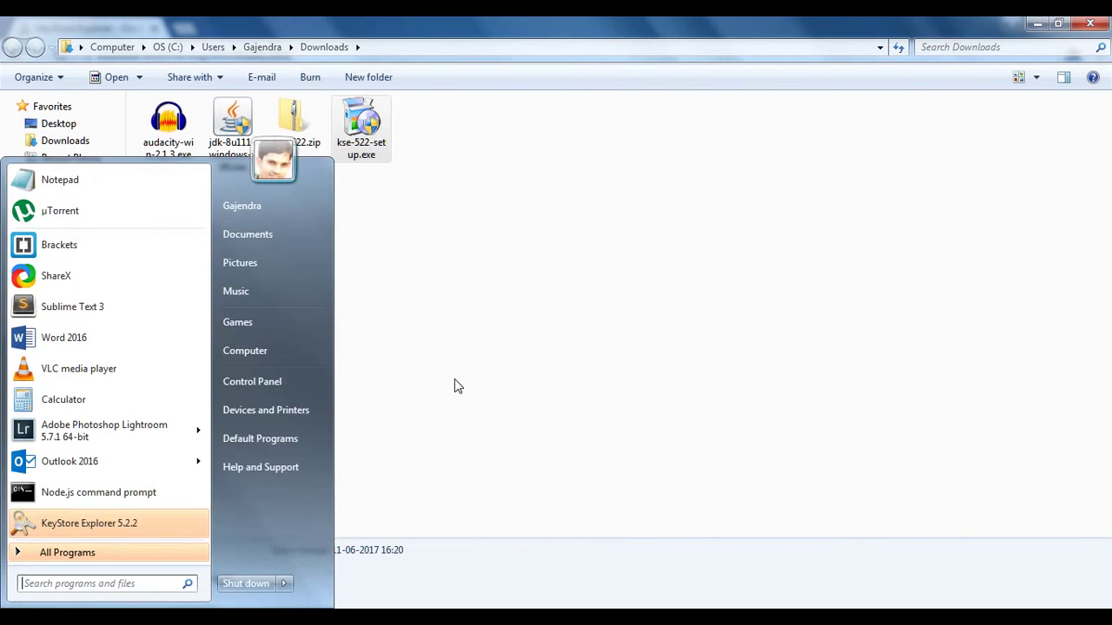
click(104, 523)
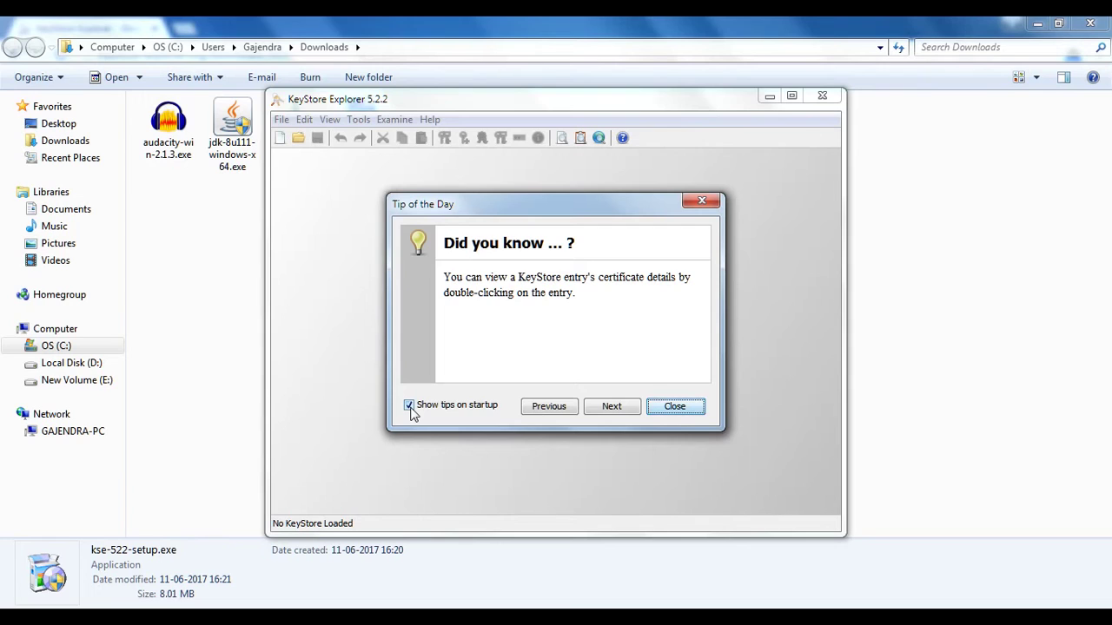
click(675, 408)
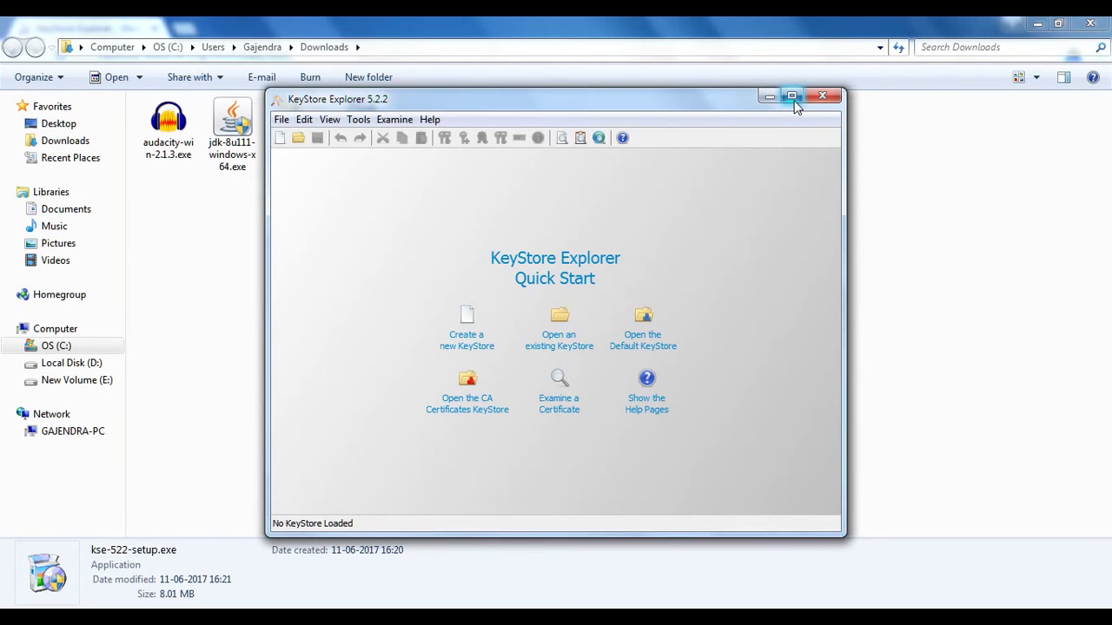
click(791, 98)
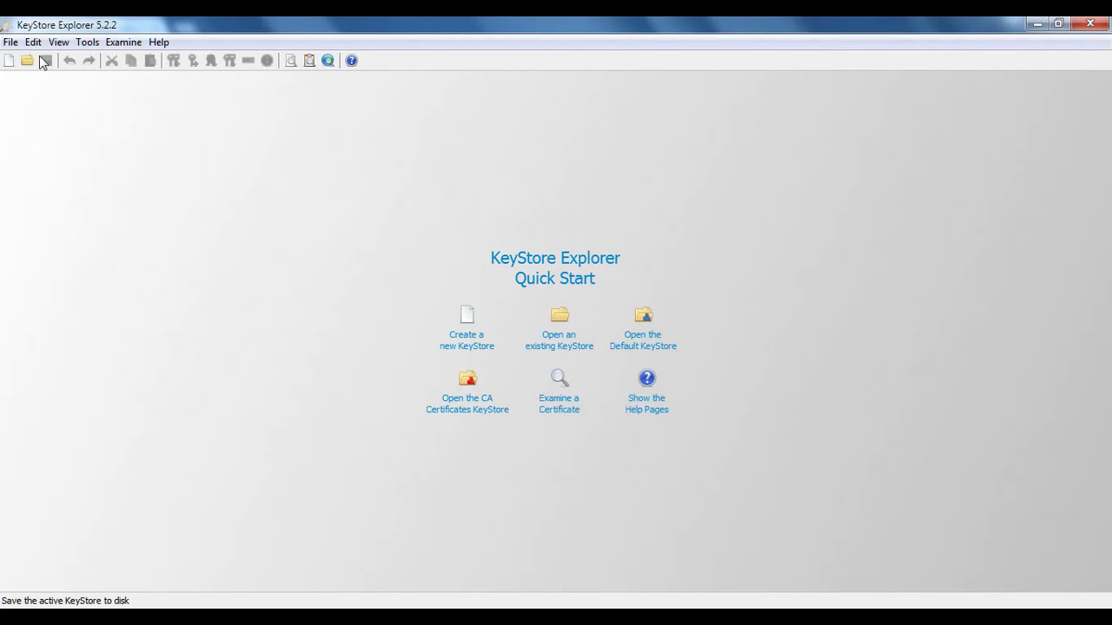
click(11, 43)
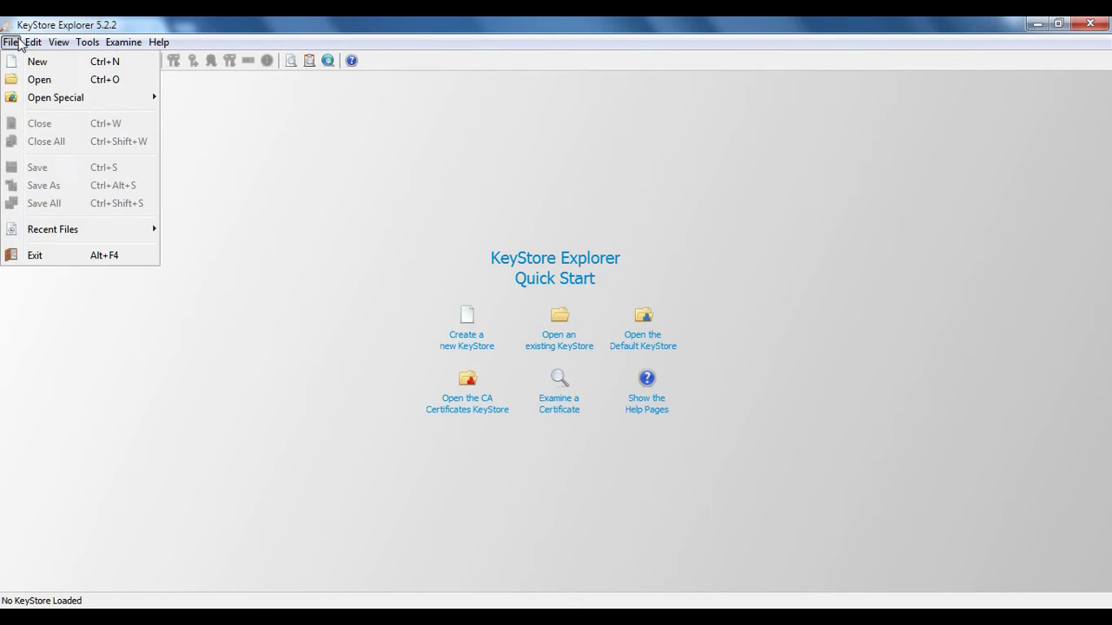
mouse_move(32, 52)
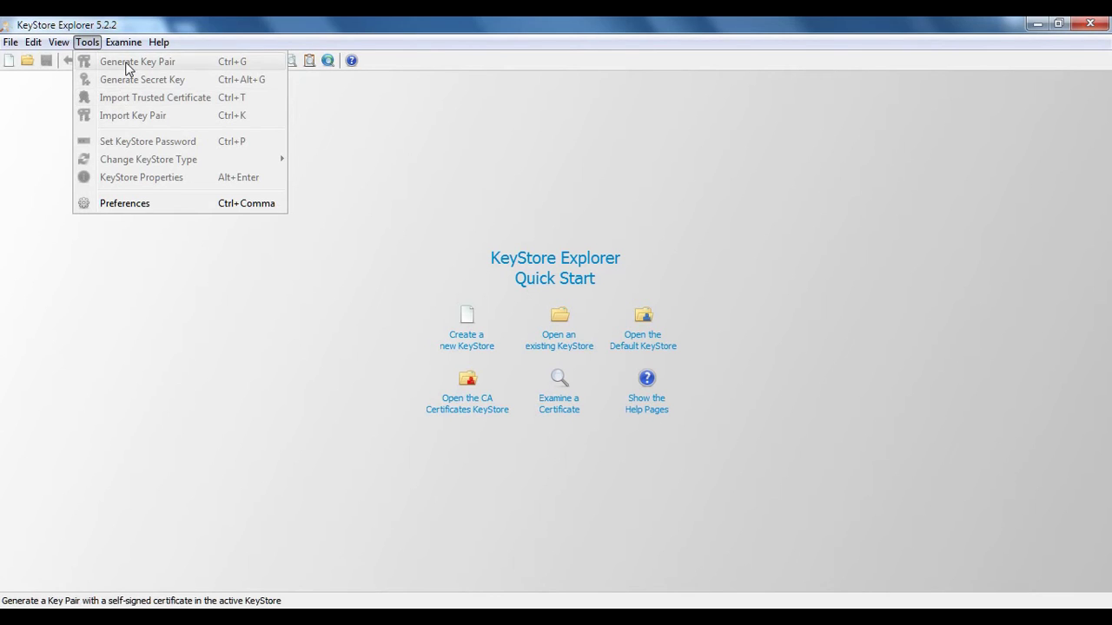
mouse_move(126, 50)
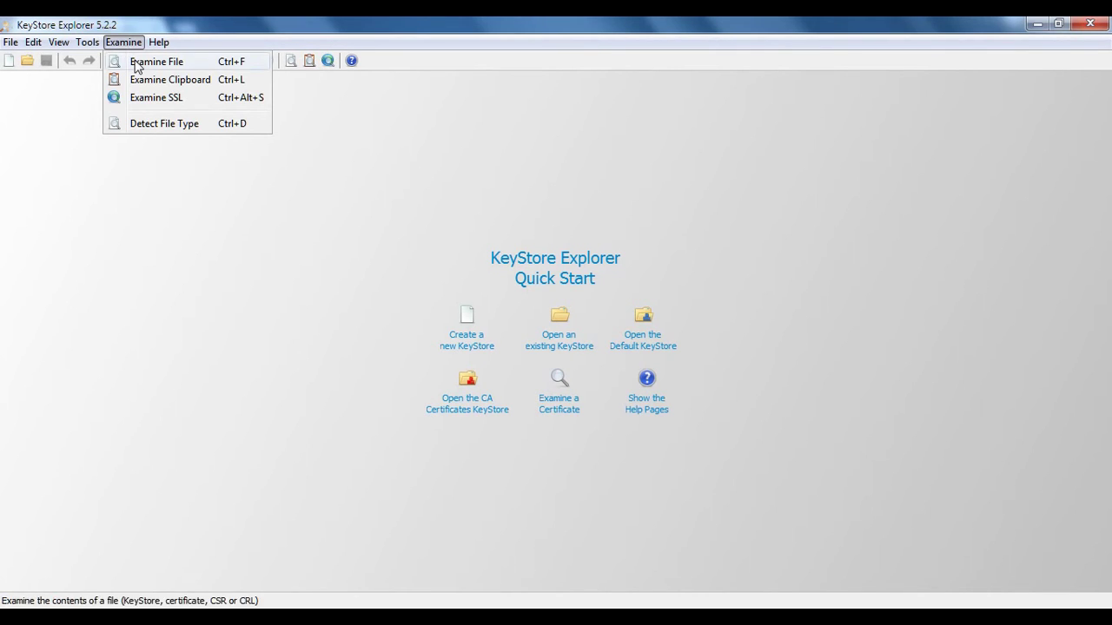
click(135, 63)
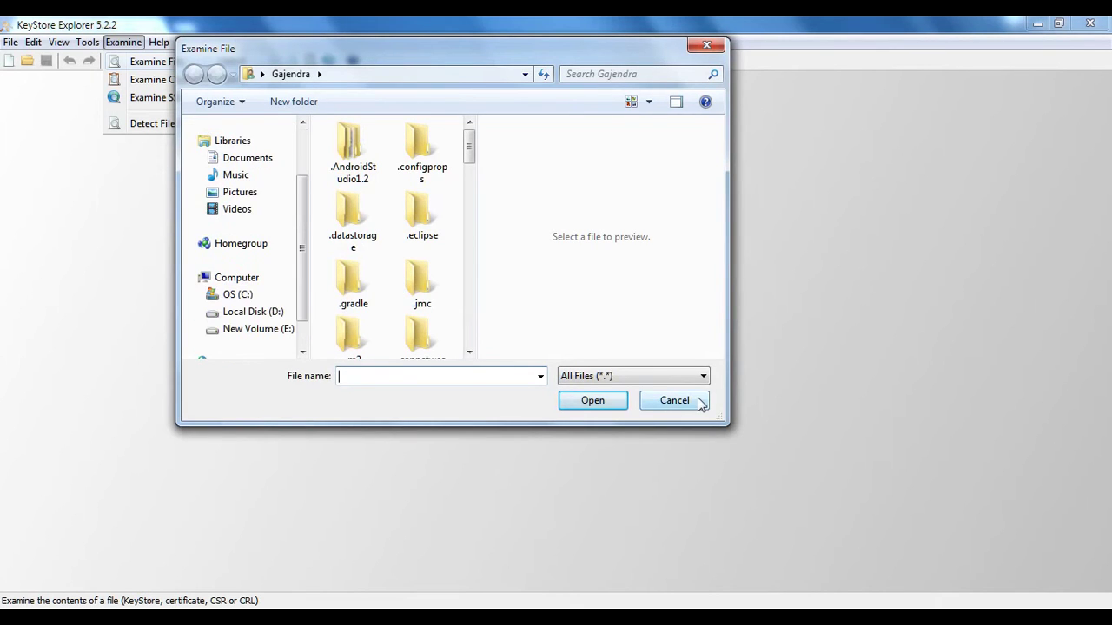
click(697, 397)
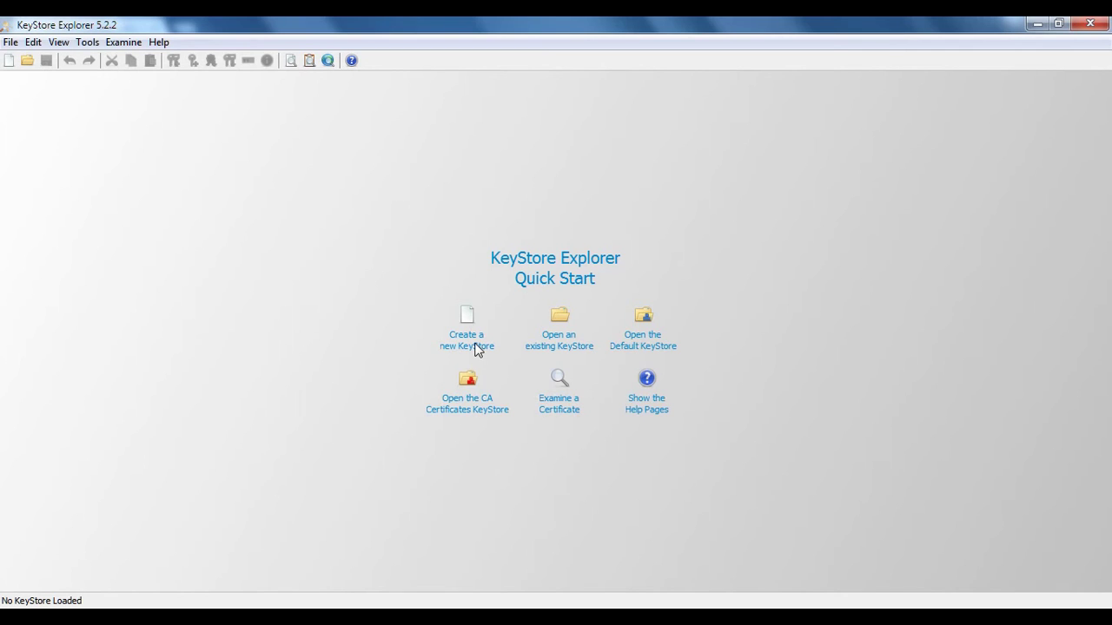
Create a new empty JKS keystore, Untitled-1, and begin generating a key pair
click(9, 46)
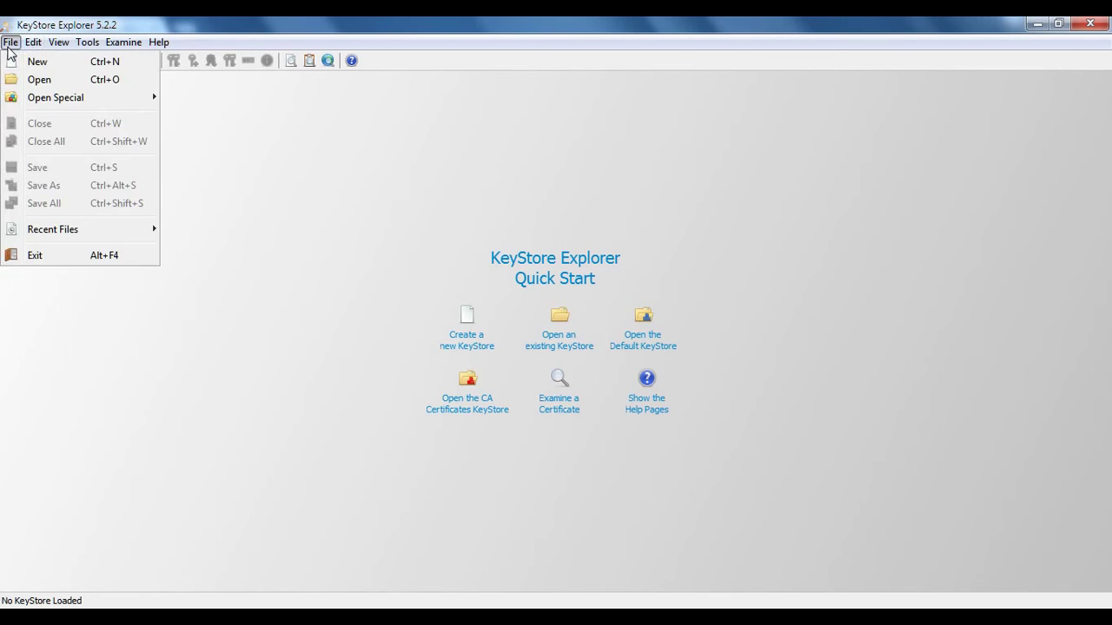
click(36, 61)
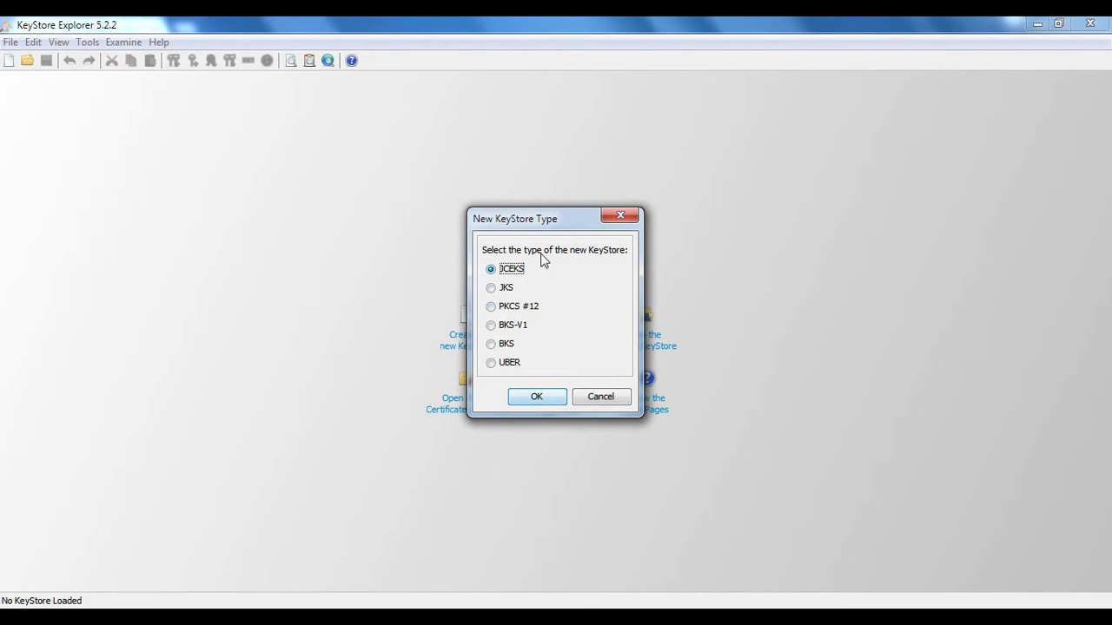
click(507, 289)
click(537, 400)
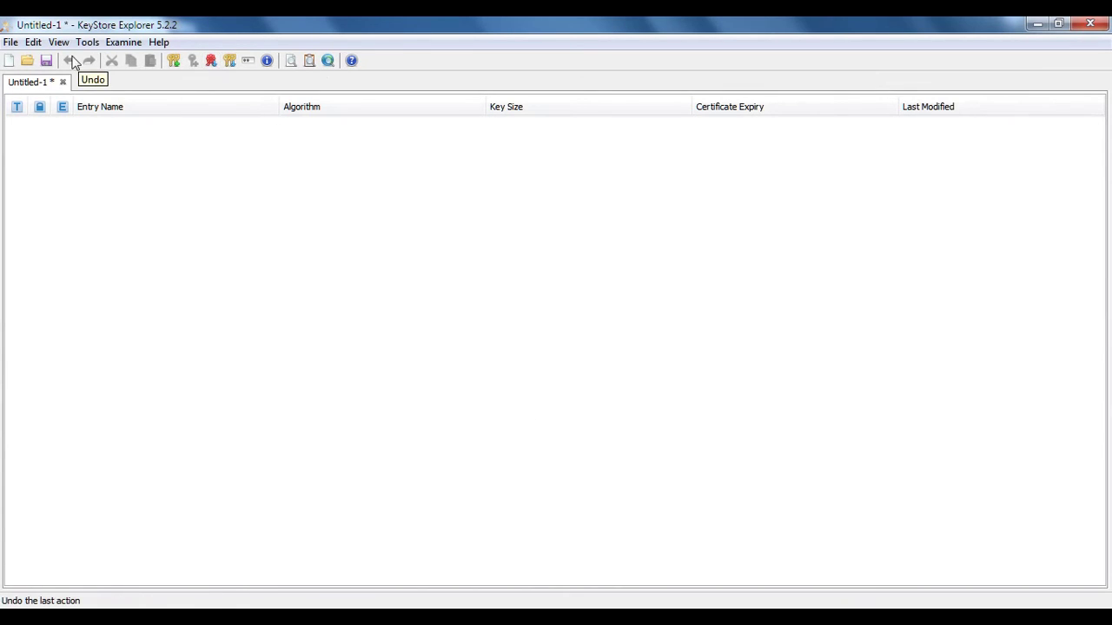
click(172, 63)
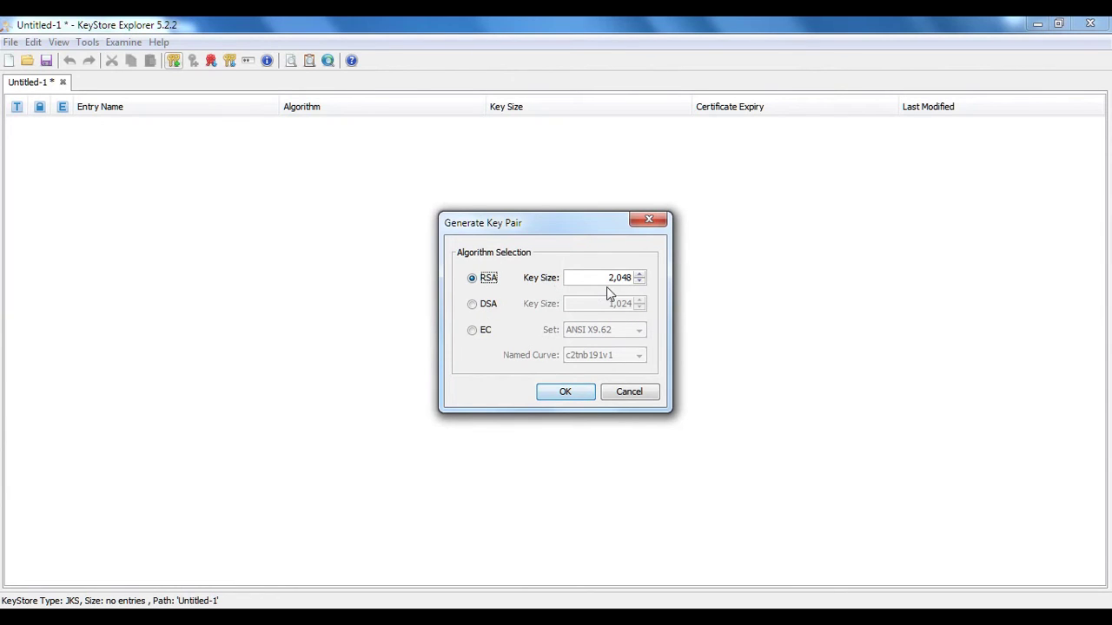
Keep RSA at 2048 bits and bring up the certificate's Name fields
click(577, 392)
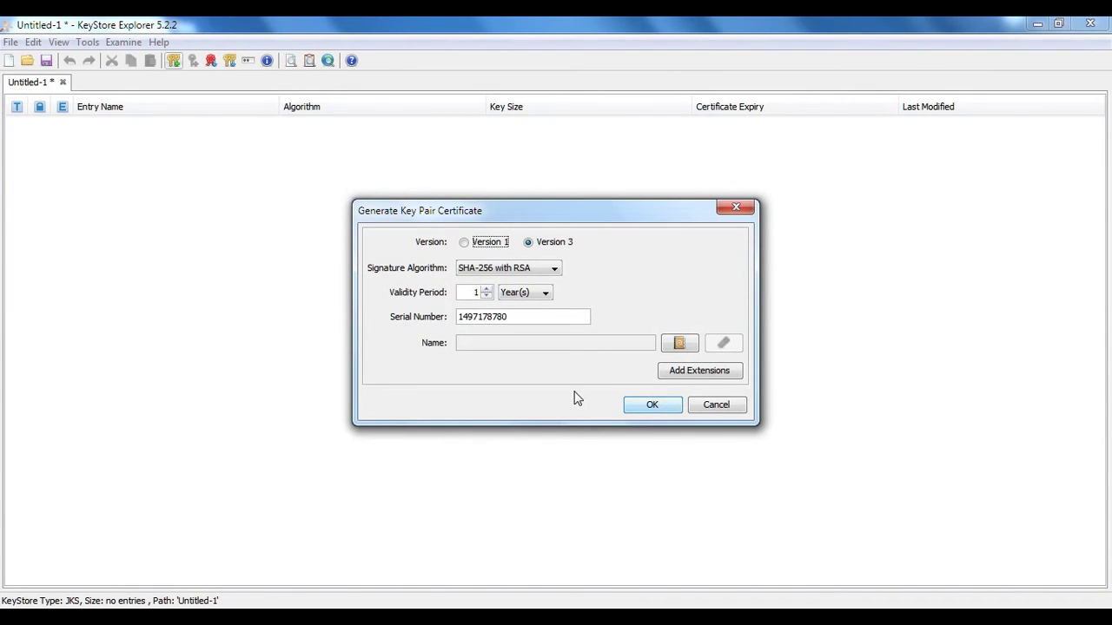
click(680, 344)
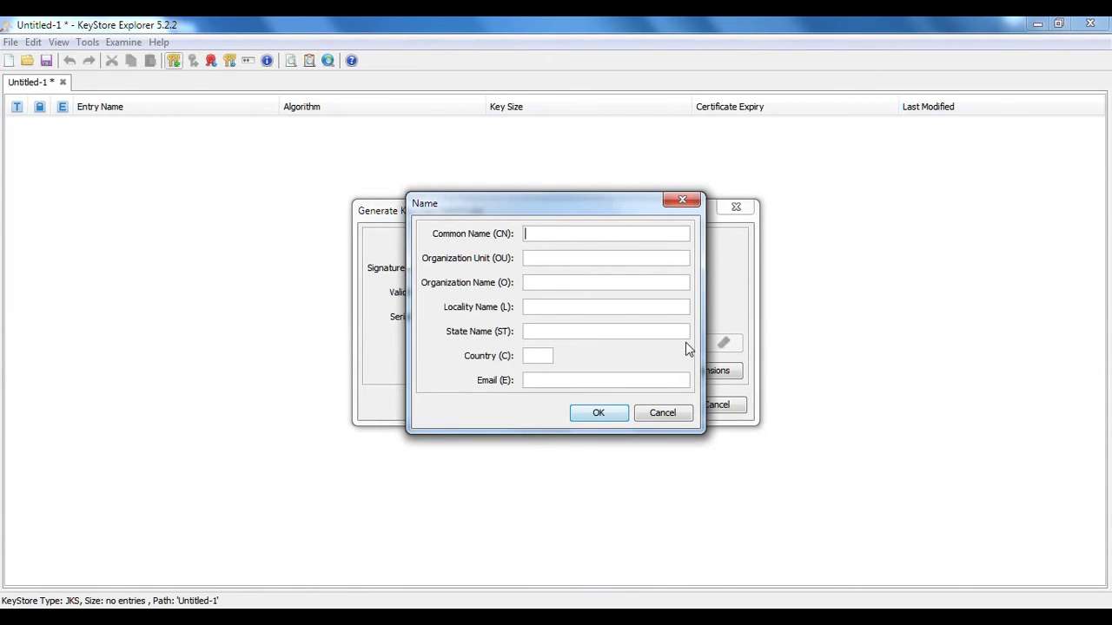
Enter CN 'Techno Talent', OU 'IT' and O 'Techno Talent' in the Name dialog
text(G)
key(BackSpace)
text(Techno Talent)
key(Tab)
text(IT)
key(Tab)
text(Techno talent)
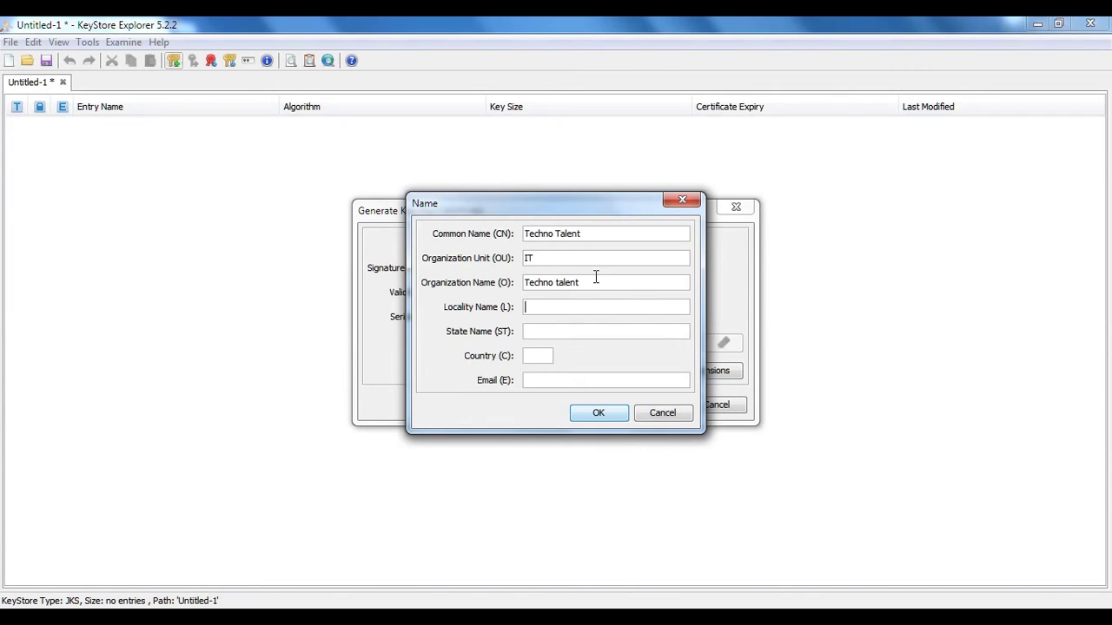
click(560, 283)
key(BackSpace)
text(T)
Add locality Hyderabad, state Telangana, country IN and the contact e-mail, then confirm
key(Tab)
text(Hyderabad)
key(Tab)
text(Ten)
key(BackSpace)
text(langana)
key(Tab)
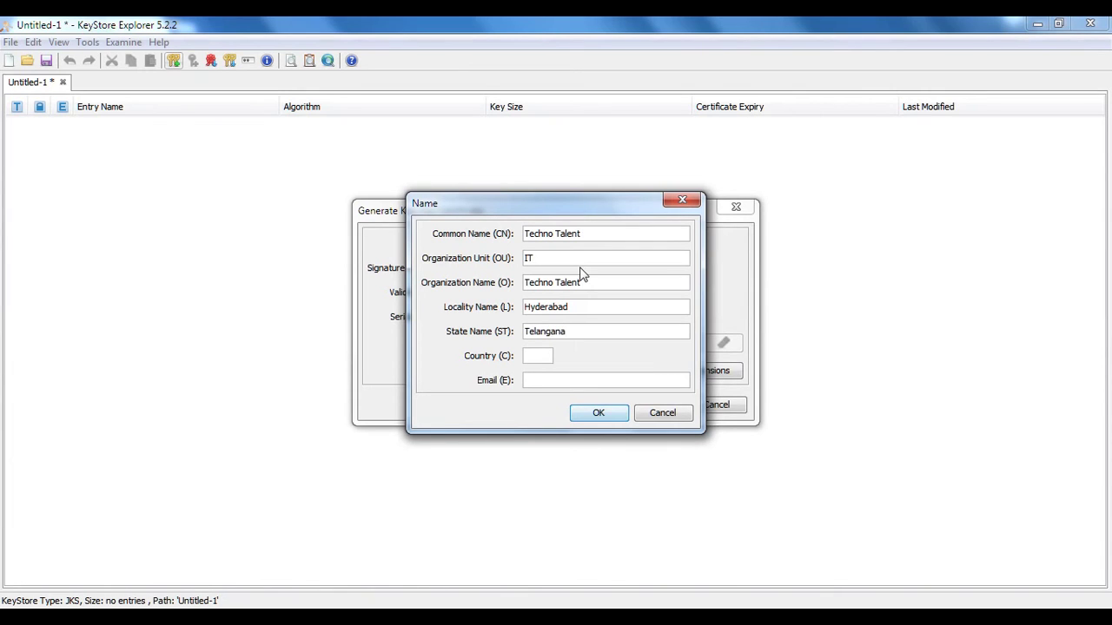
text(In)
key(Tab)
click(599, 414)
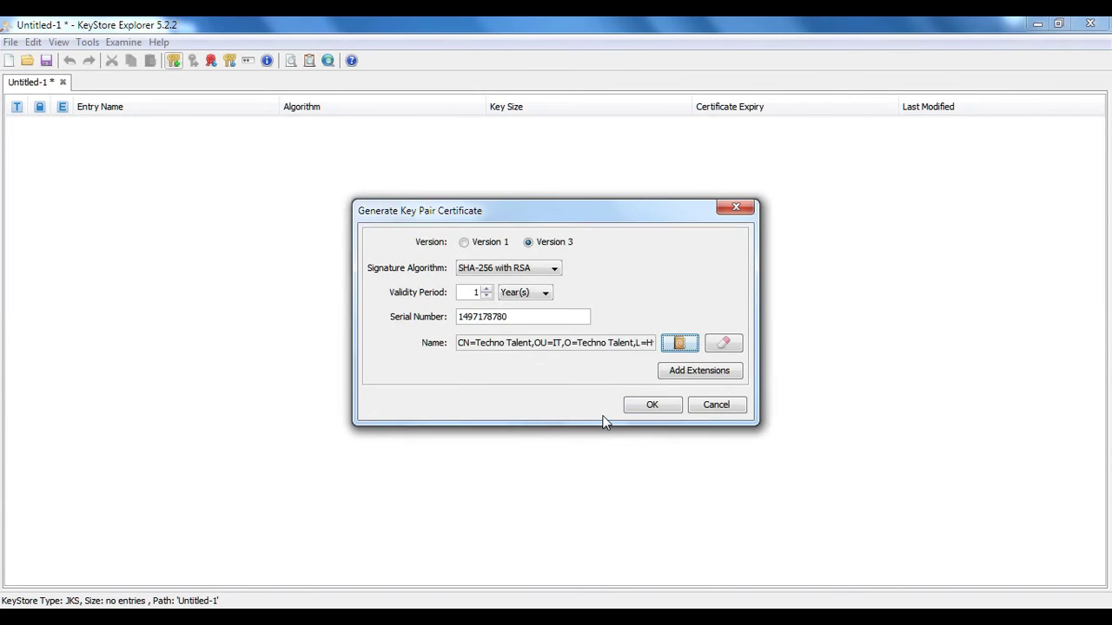
Generate the key pair under alias 'techno talent' with a confirmed entry password
click(644, 409)
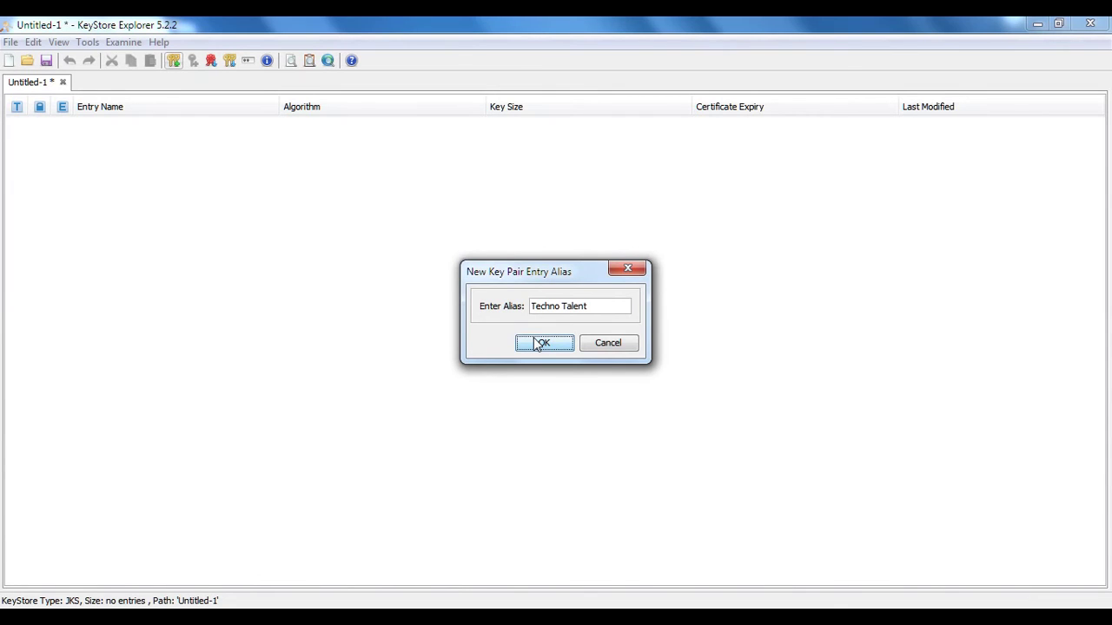
click(534, 341)
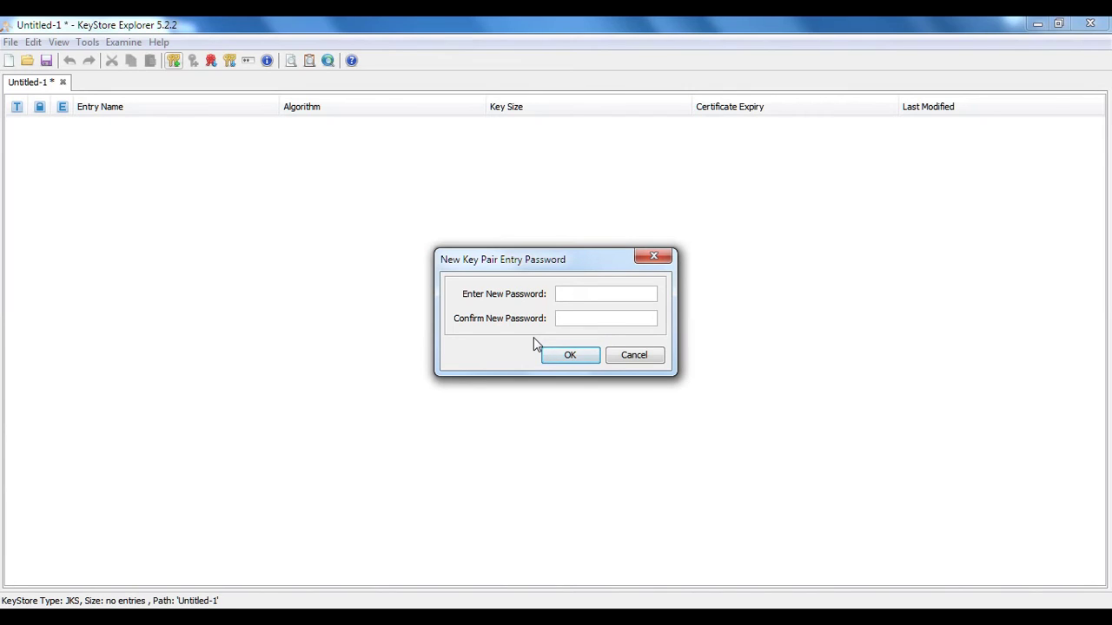
text(123456123456)
key(Tab)
text(123456123456)
click(588, 354)
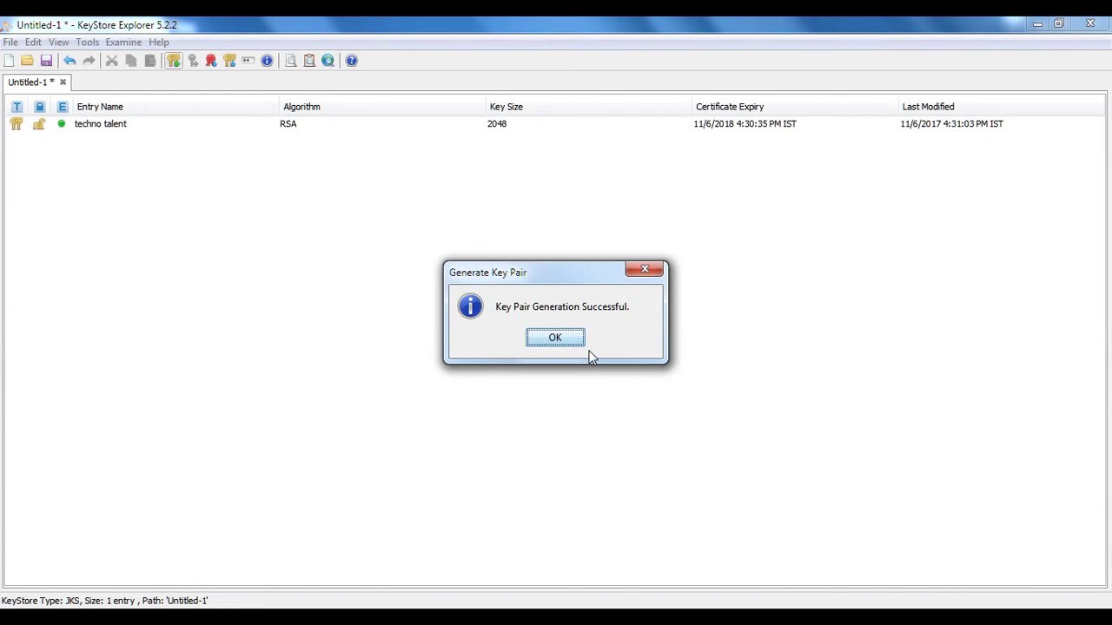
click(564, 342)
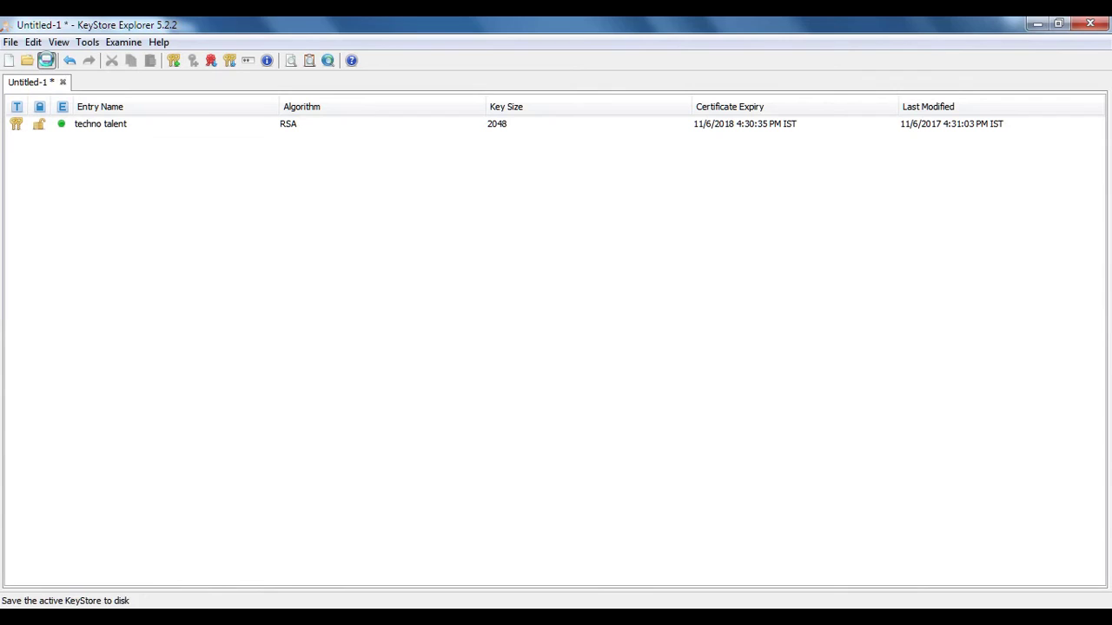
Set and confirm a keystore password for saving
click(46, 60)
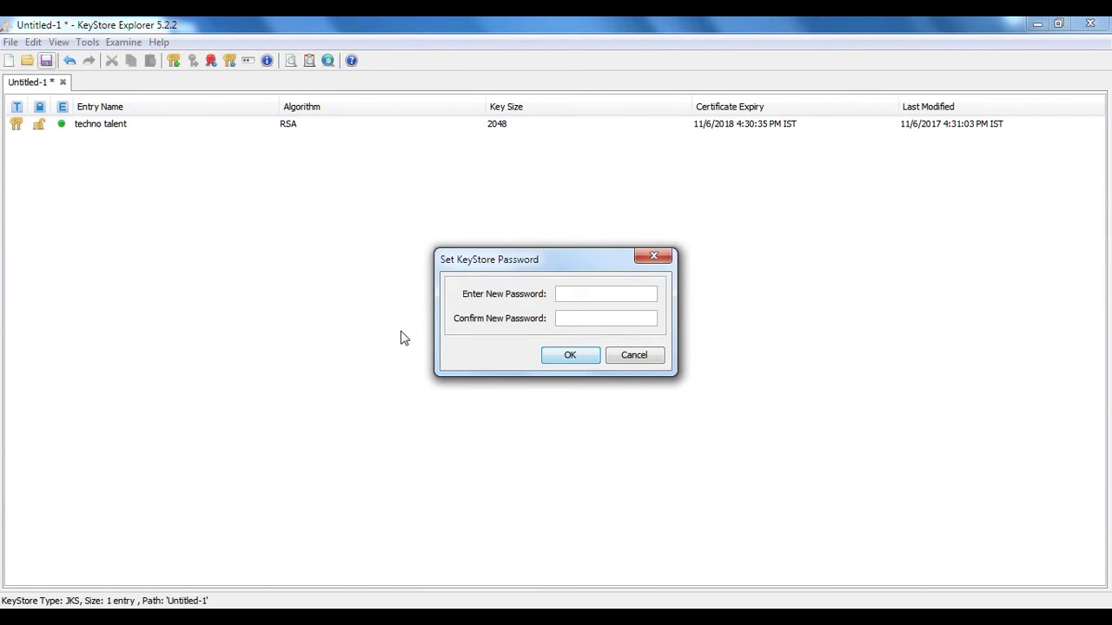
text(123456123456)
key(BackSpace)
key(Tab)
text(12345612345)
click(569, 358)
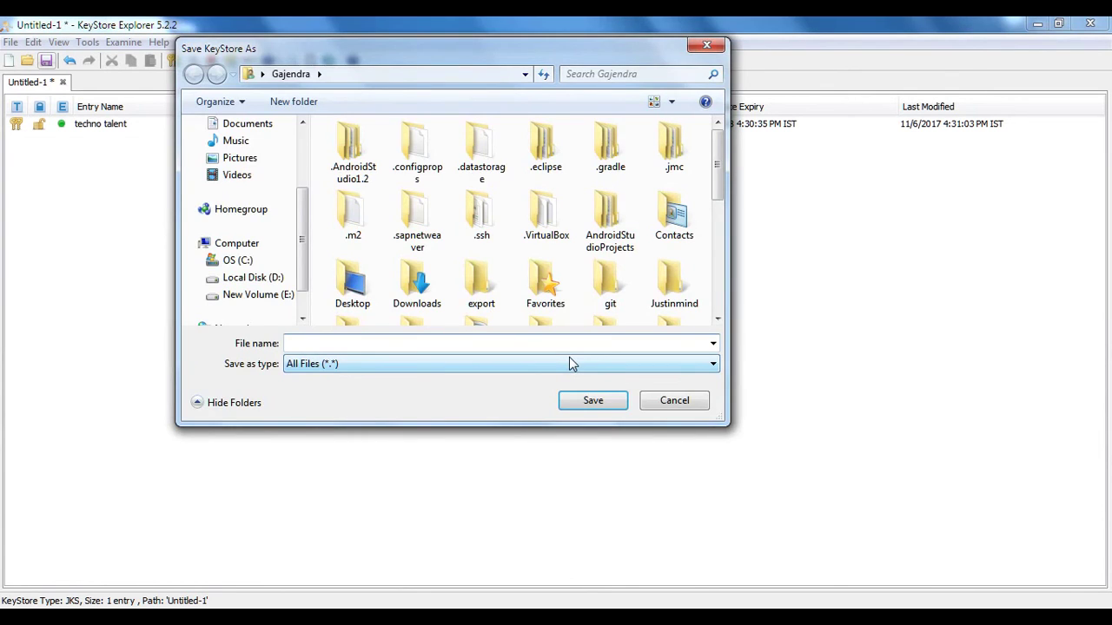
Save the keystore as myKeystore.jks in the Downloads folder
scroll(303, 179, up, 5)
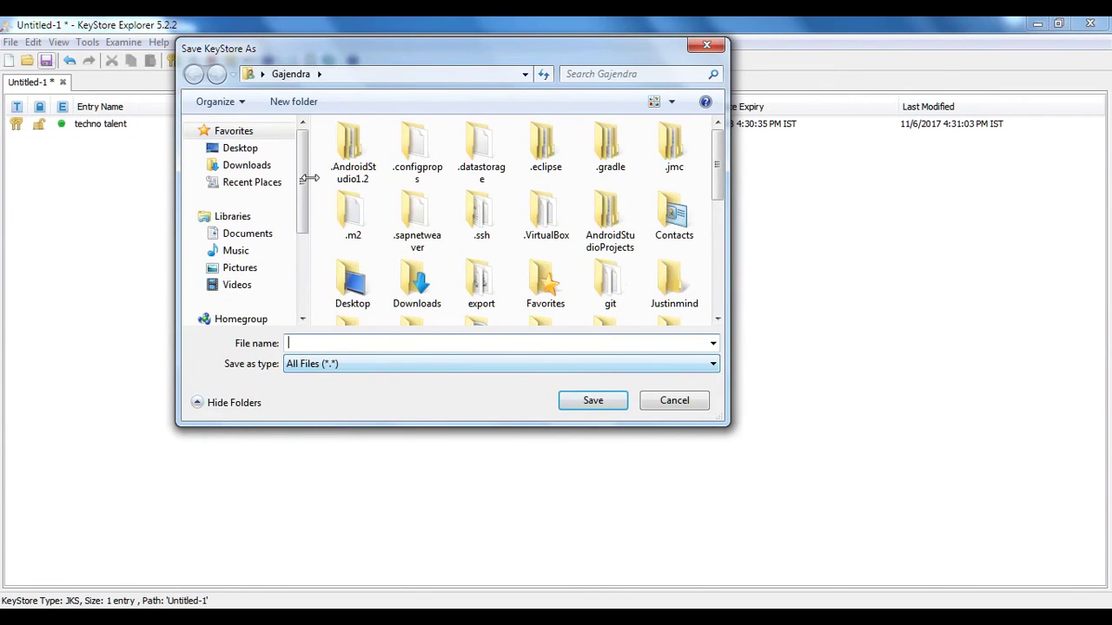
click(254, 167)
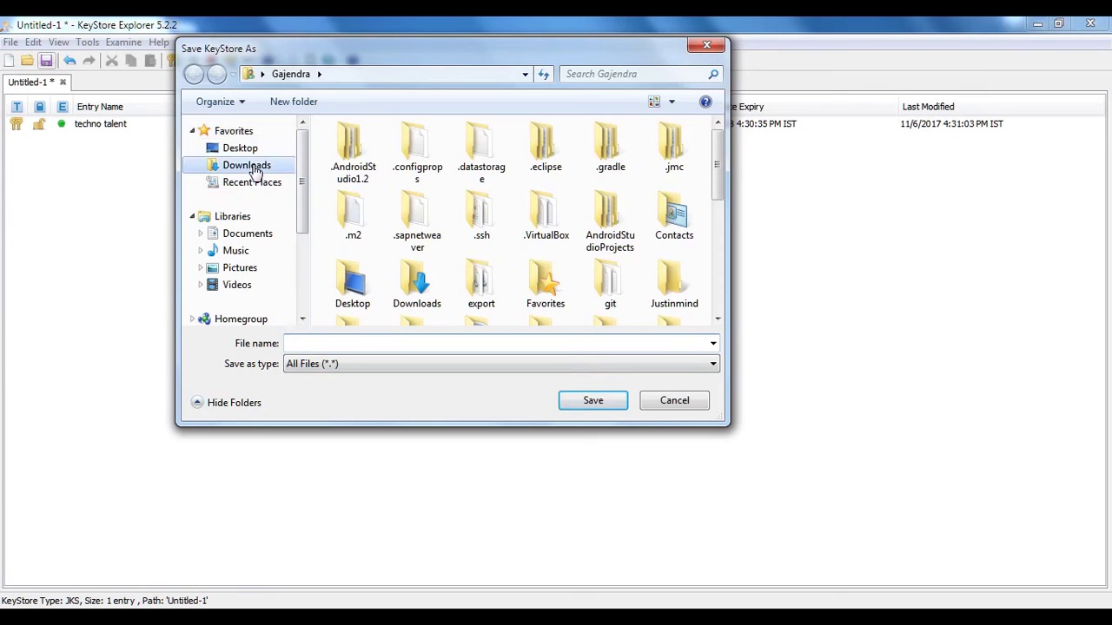
click(350, 344)
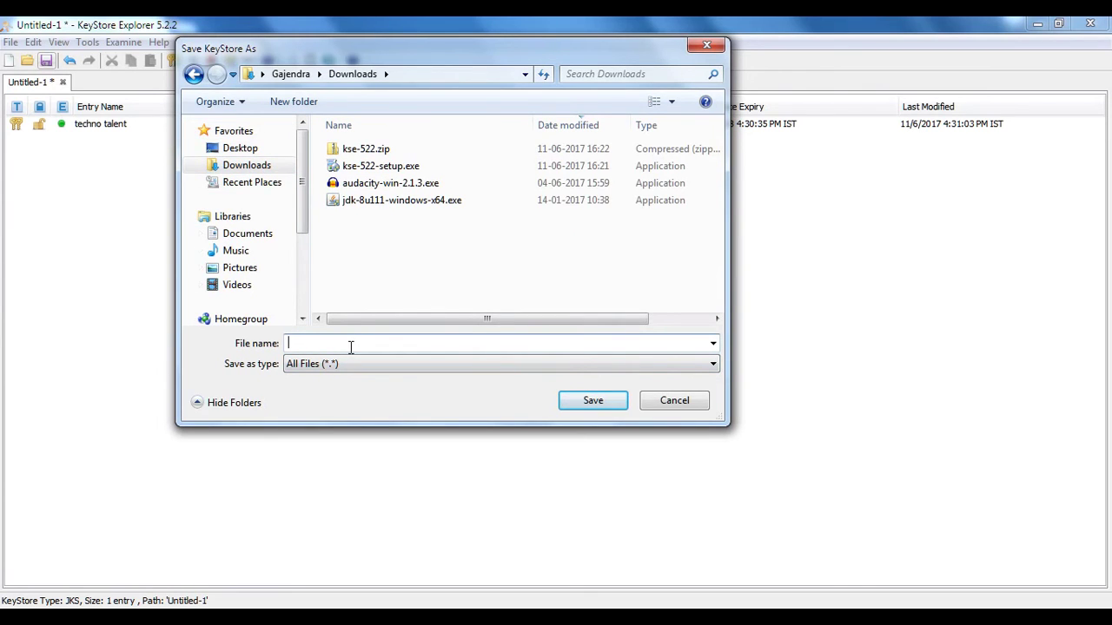
text(myKeystore.jks)
click(591, 403)
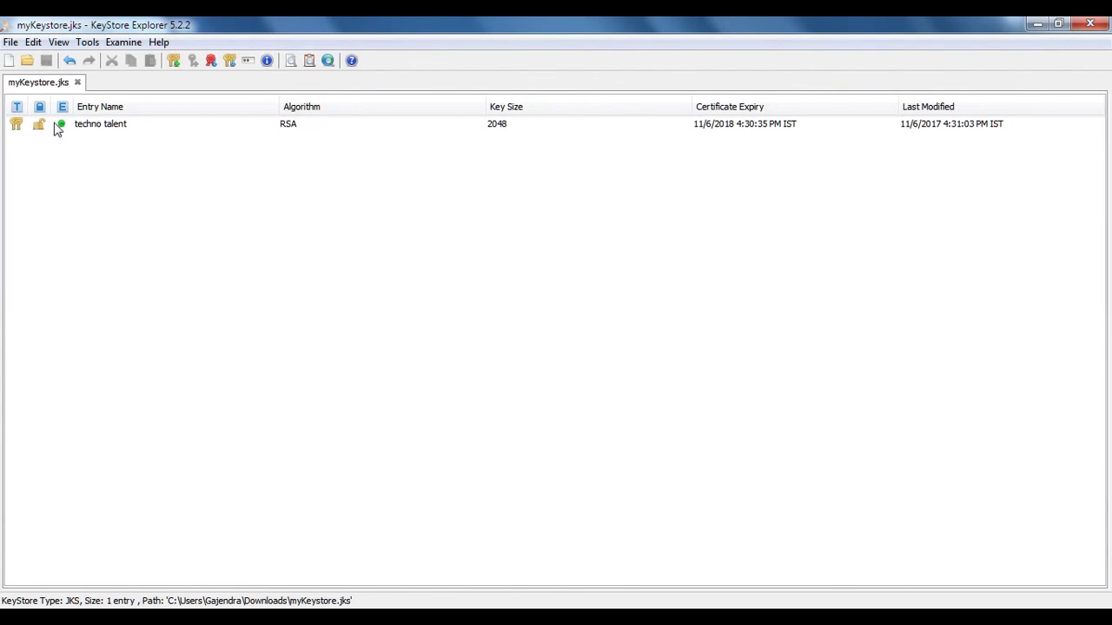
click(90, 130)
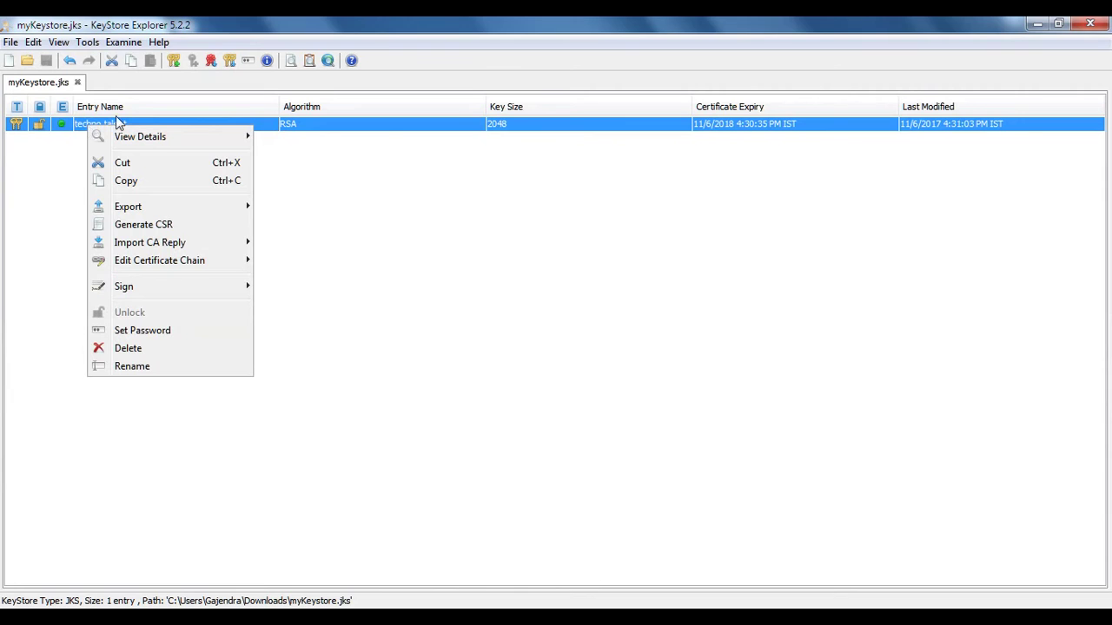
mouse_move(235, 139)
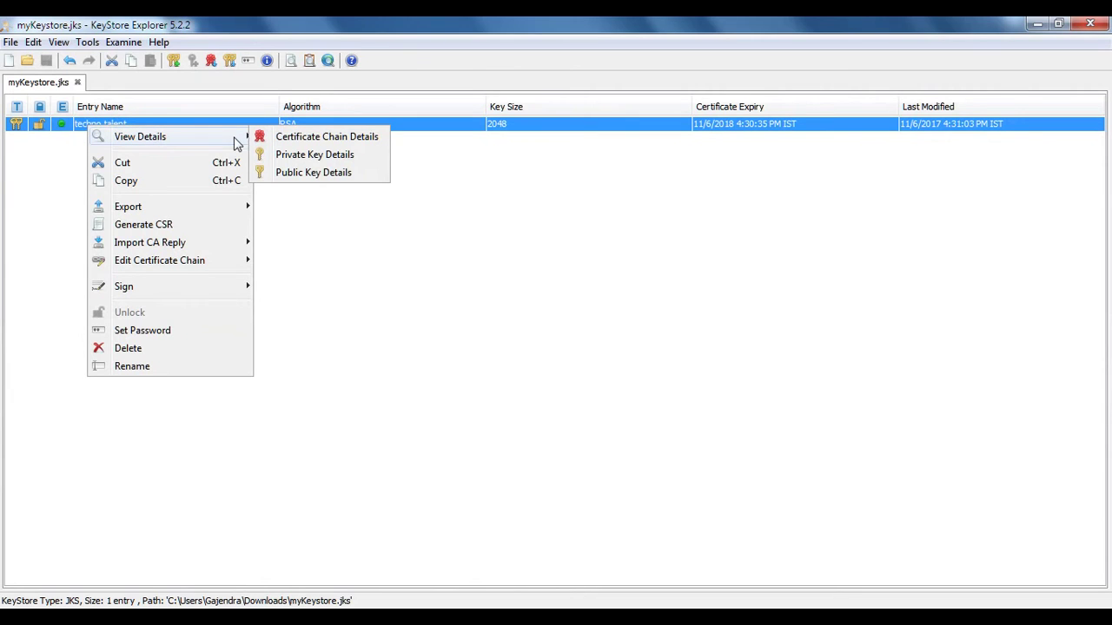
click(315, 140)
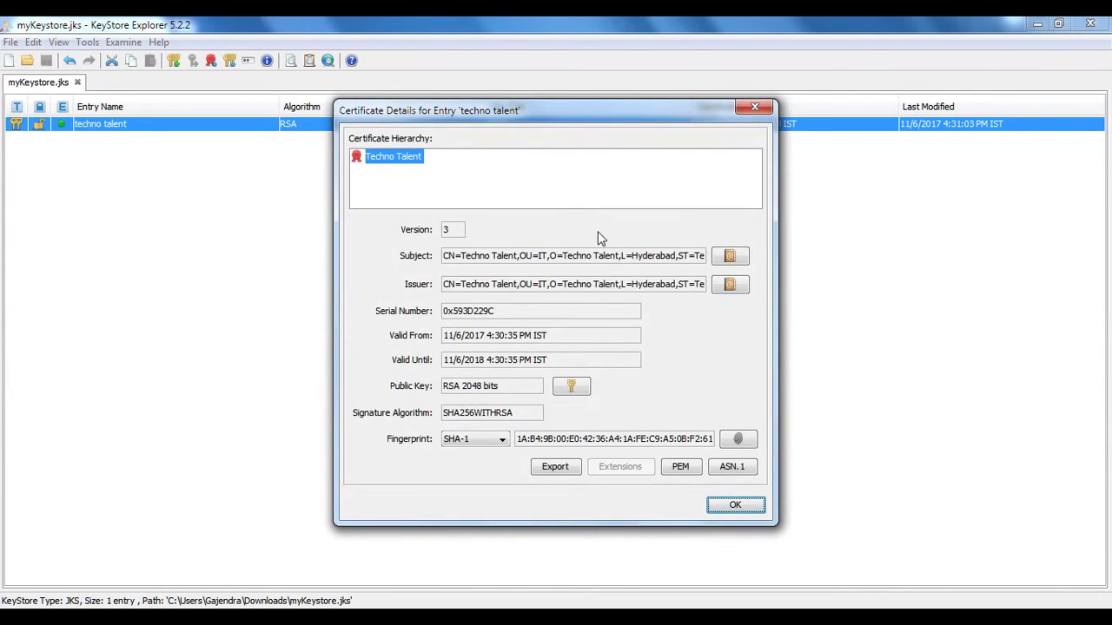
click(437, 171)
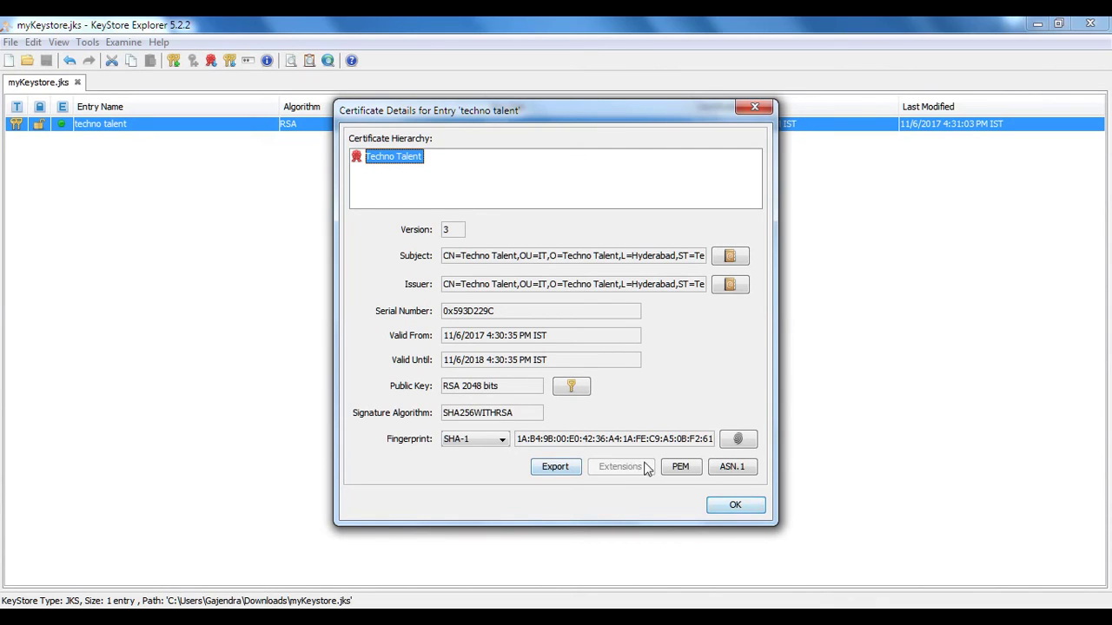
click(729, 259)
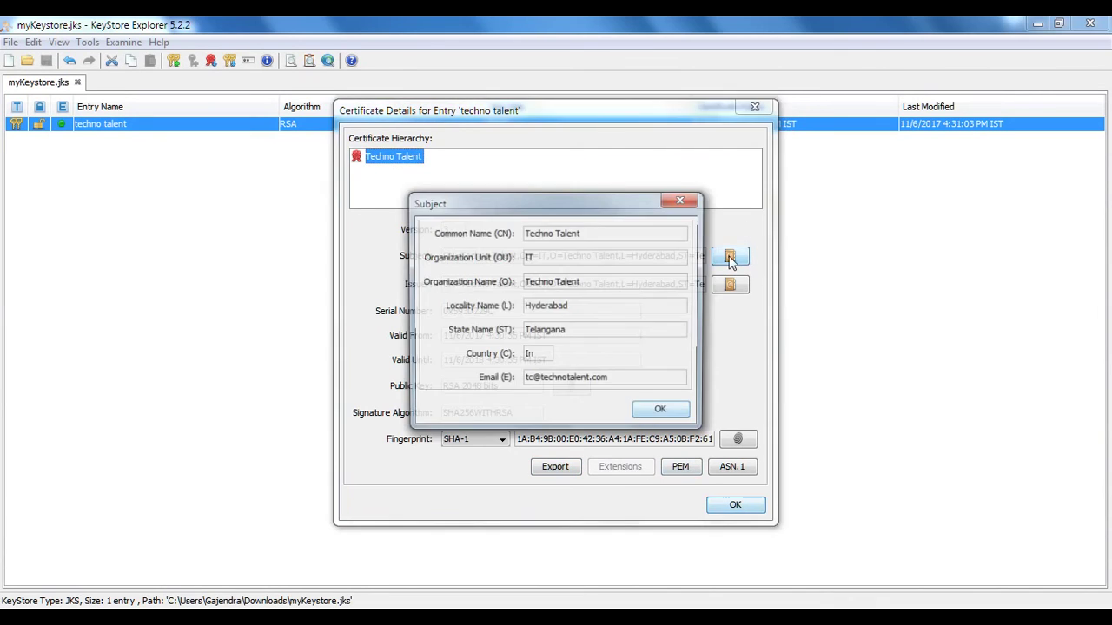
click(660, 414)
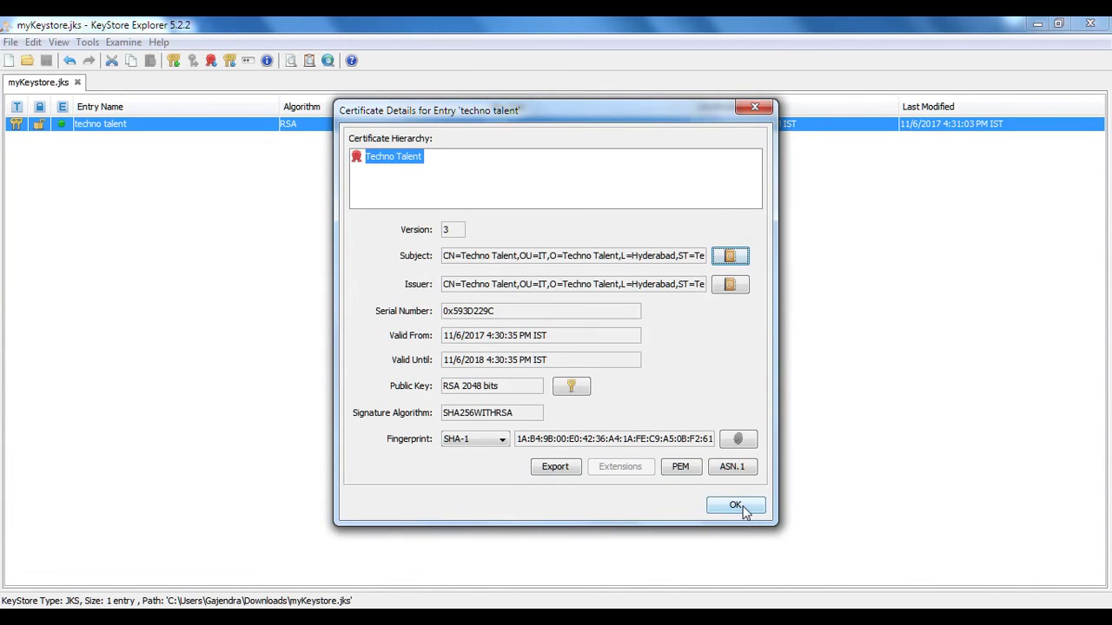
click(737, 508)
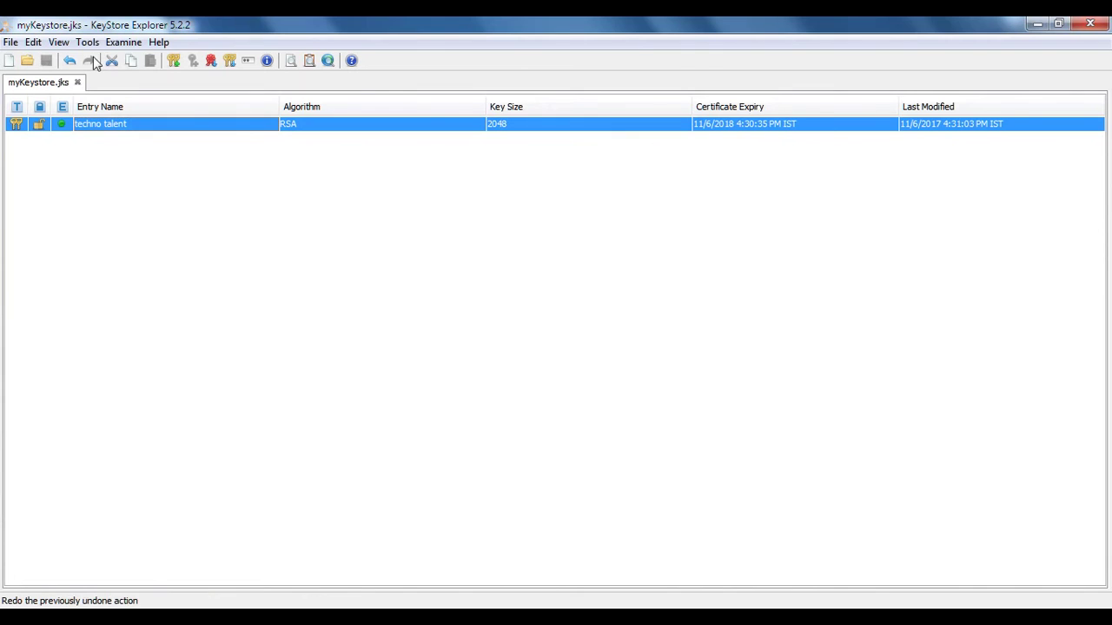
right_click(118, 126)
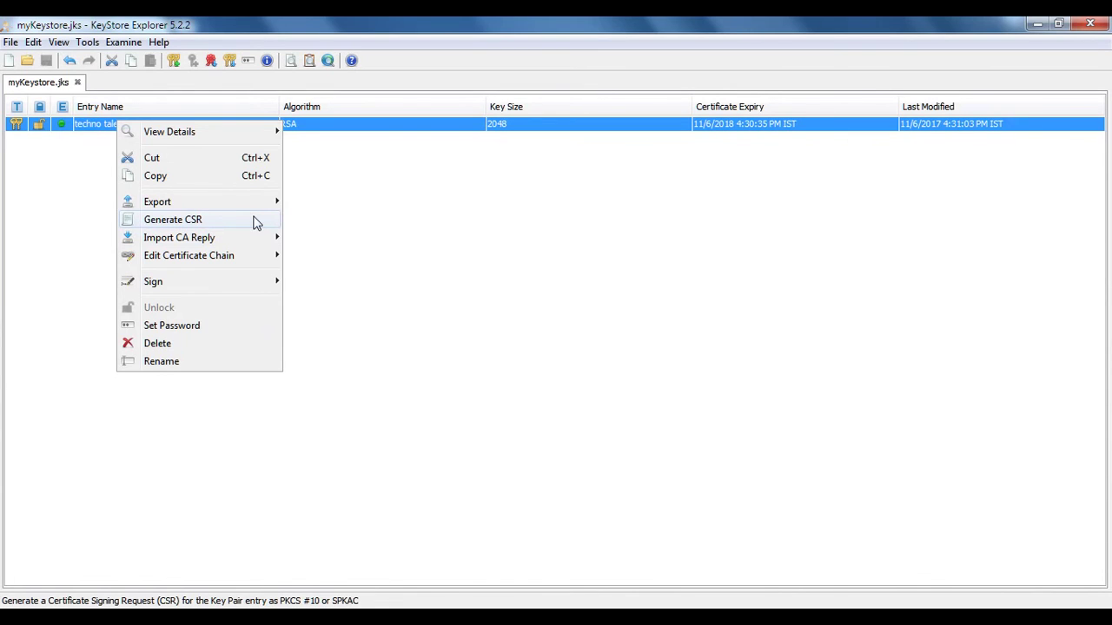
mouse_move(274, 256)
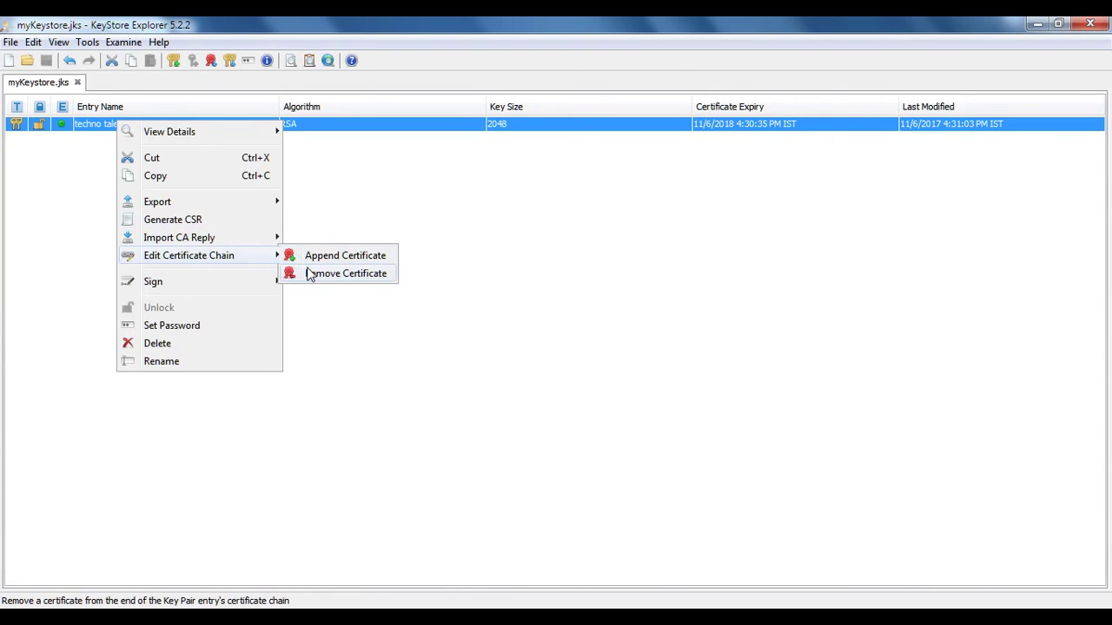
mouse_move(227, 202)
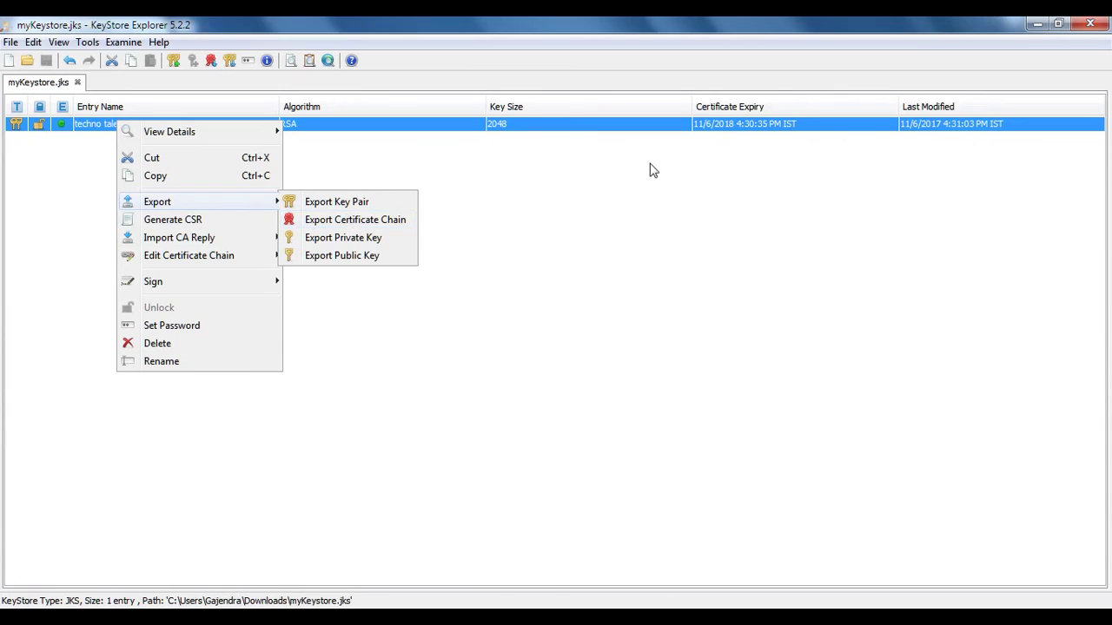
click(720, 189)
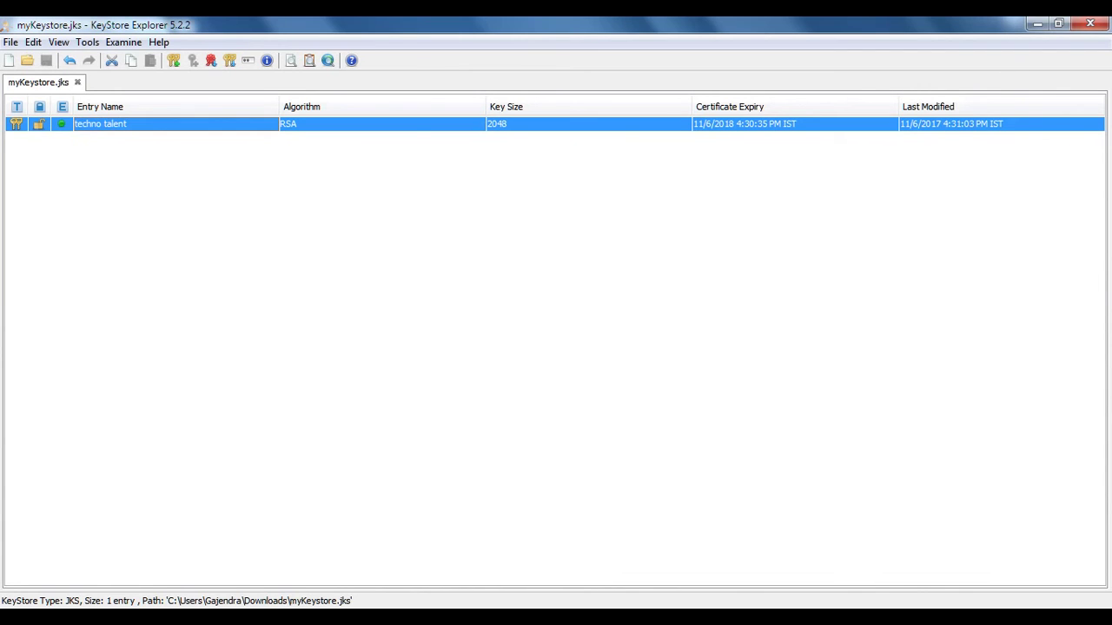
click(982, 624)
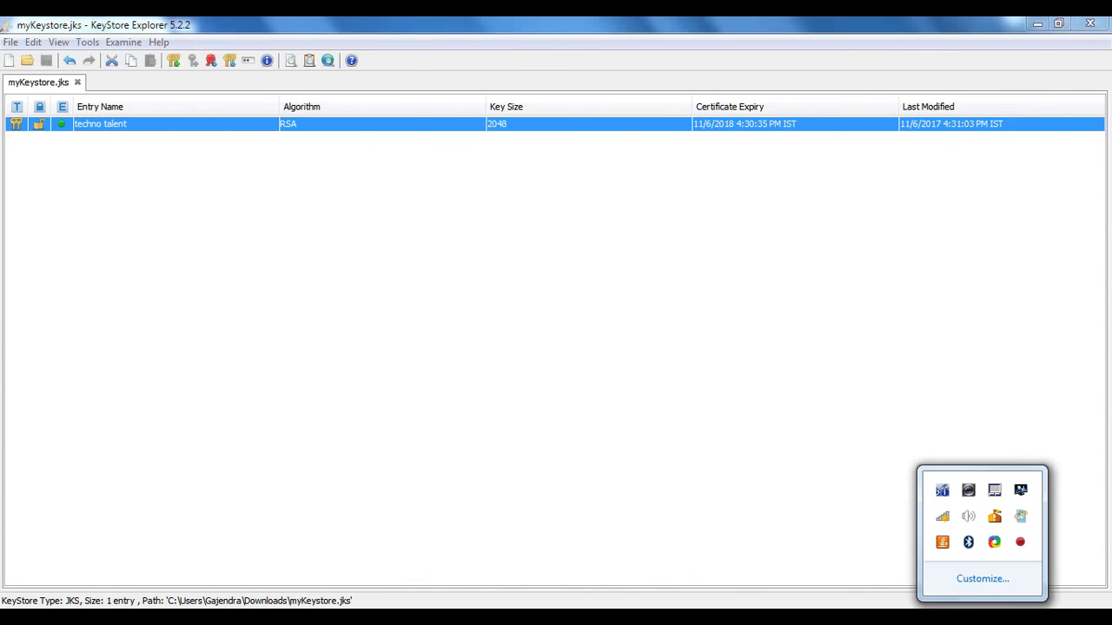
click(1035, 29)
click(1035, 29)
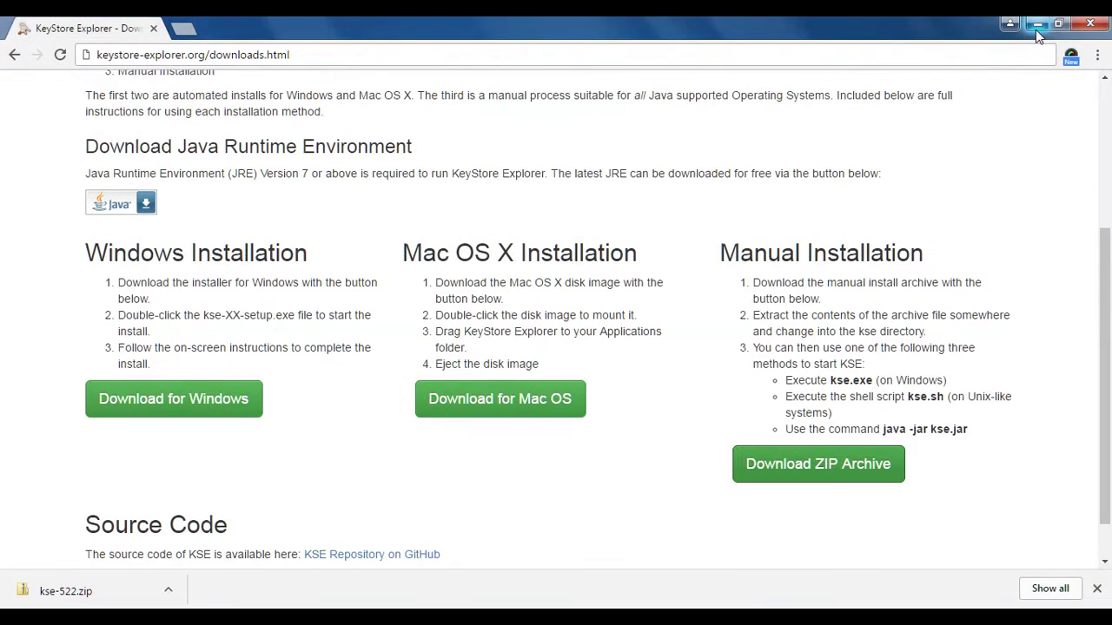
click(1036, 30)
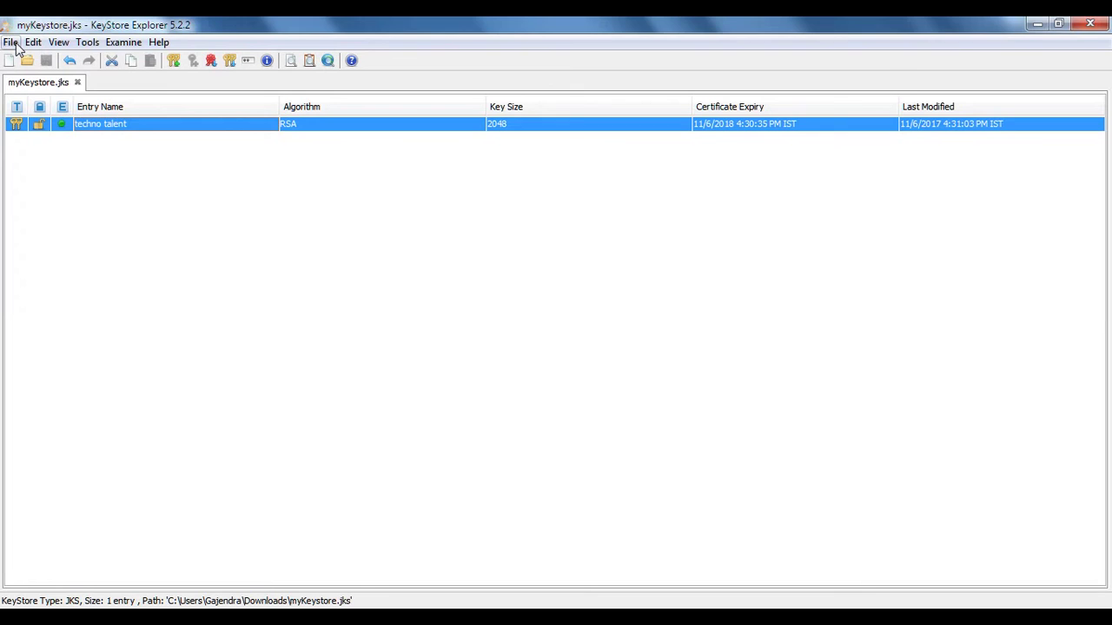
click(121, 48)
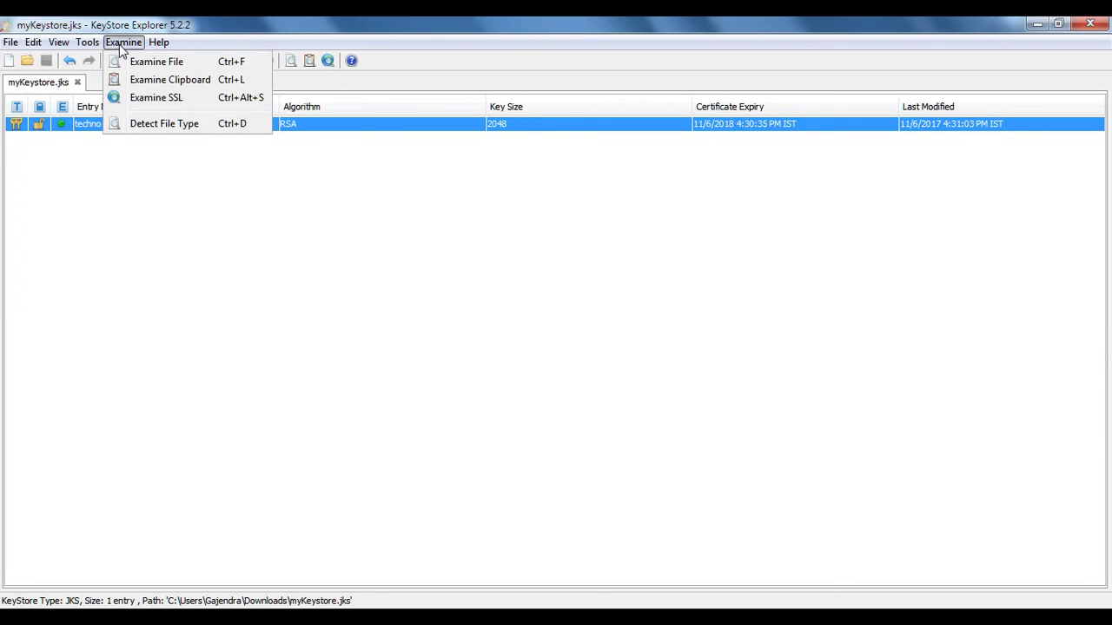
click(148, 62)
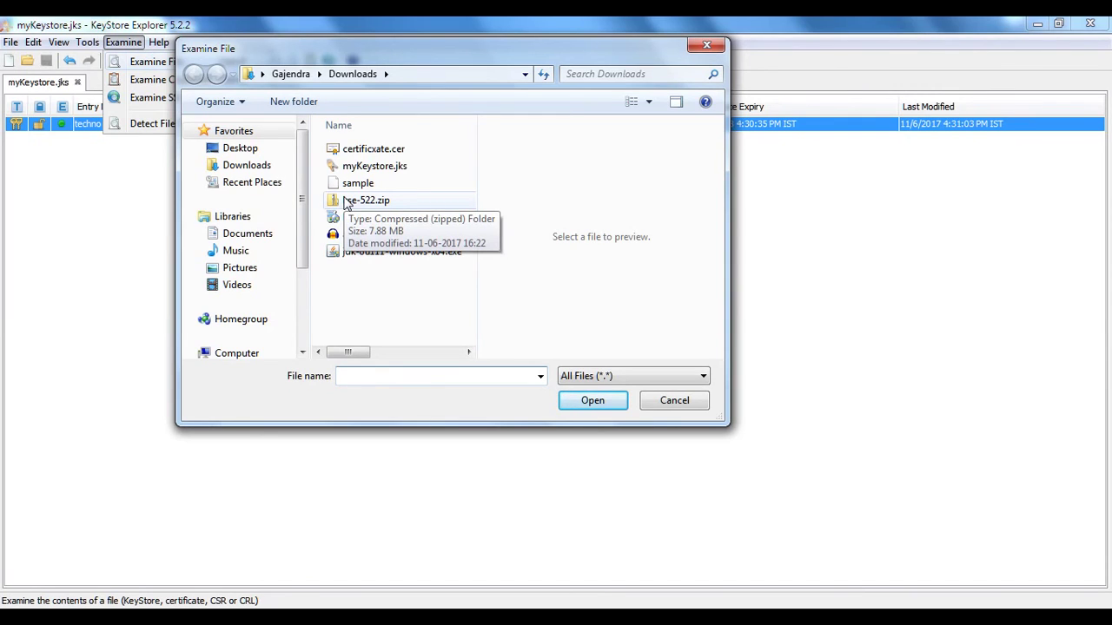
click(397, 151)
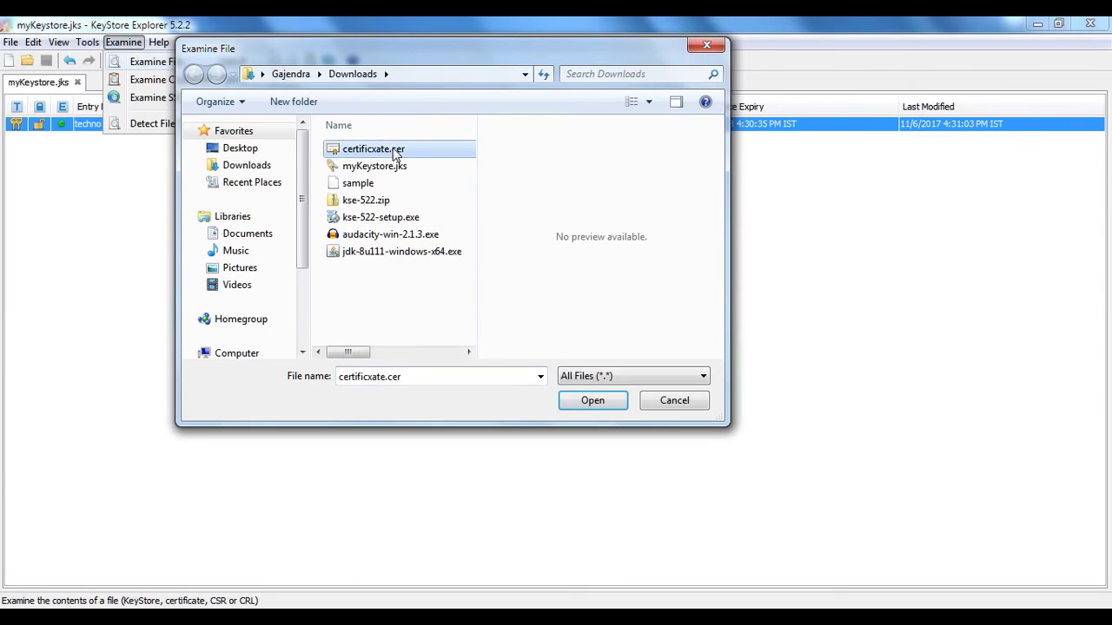
click(584, 405)
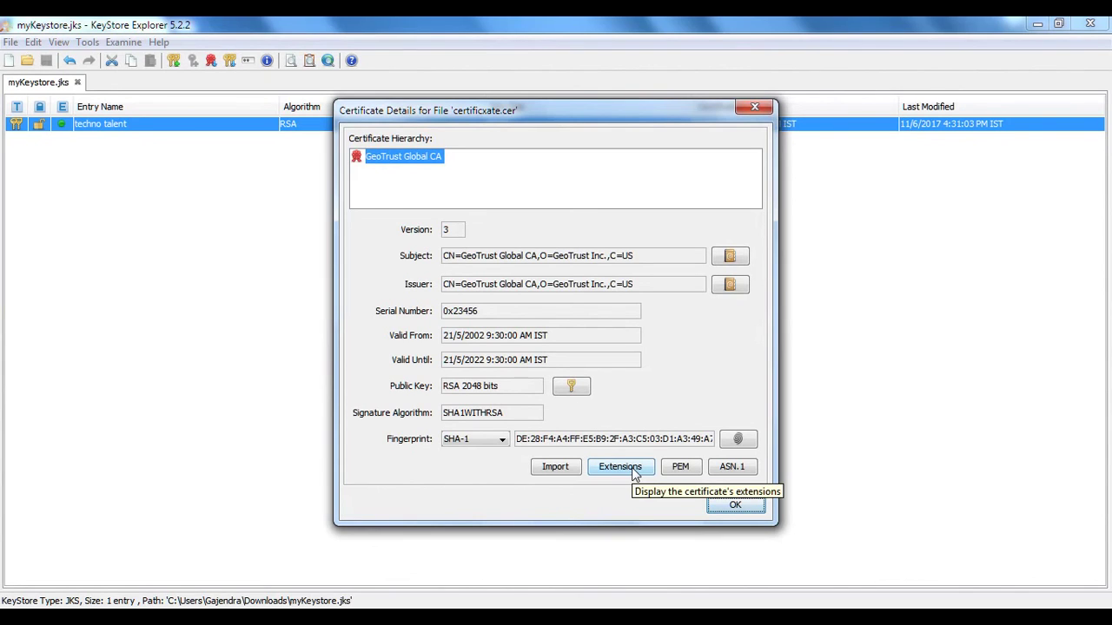
click(729, 505)
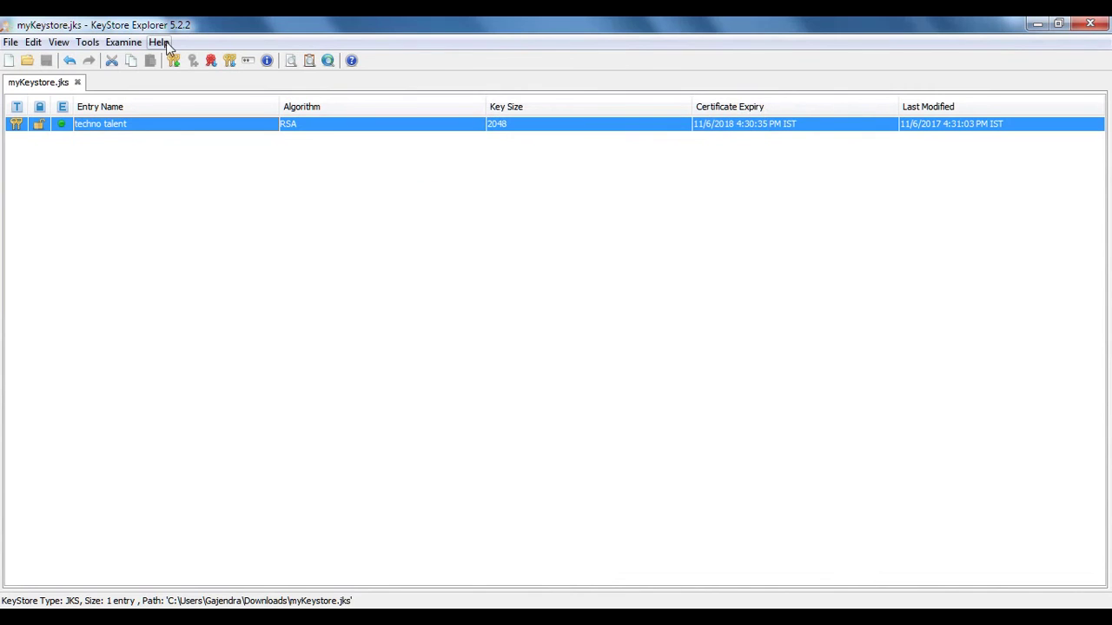
Examine the 'sample' file from Downloads and unlock it with its keystore password
click(124, 43)
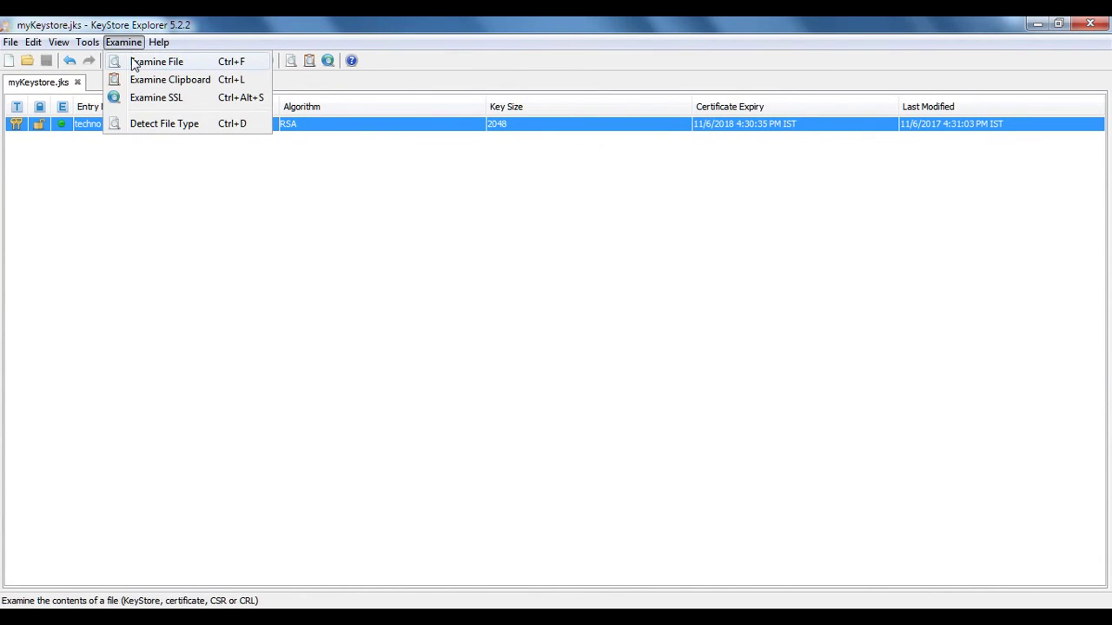
click(137, 61)
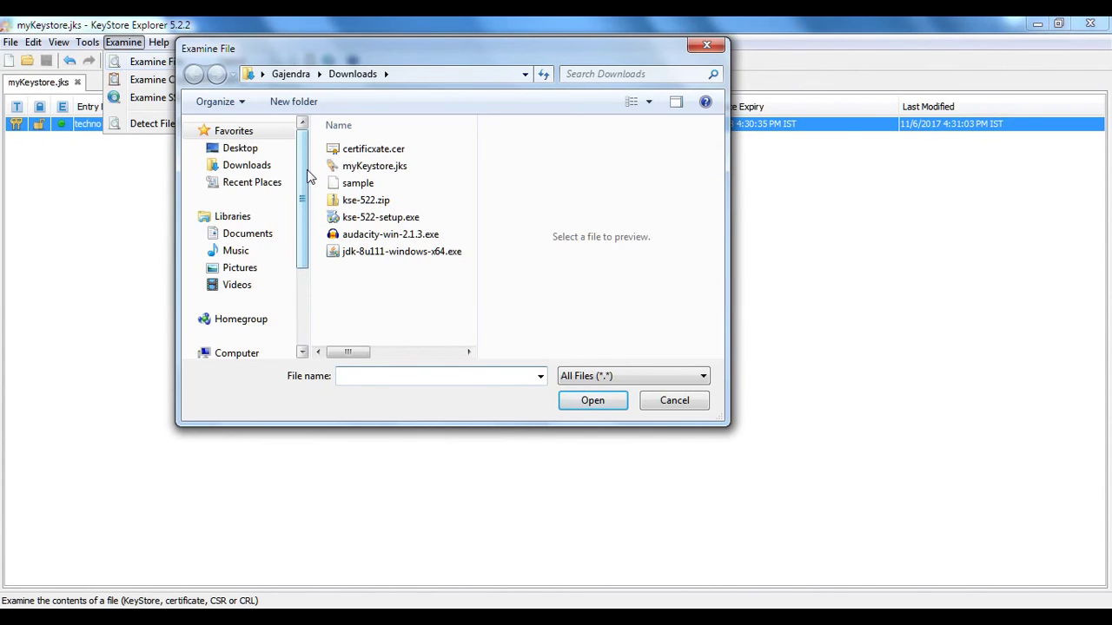
click(359, 184)
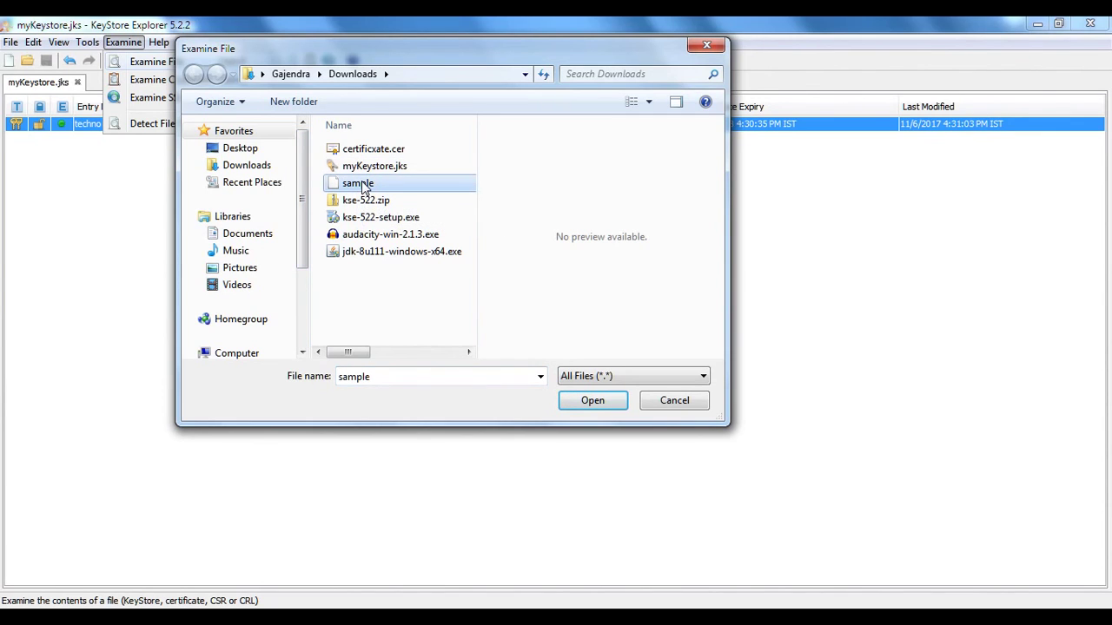
click(591, 402)
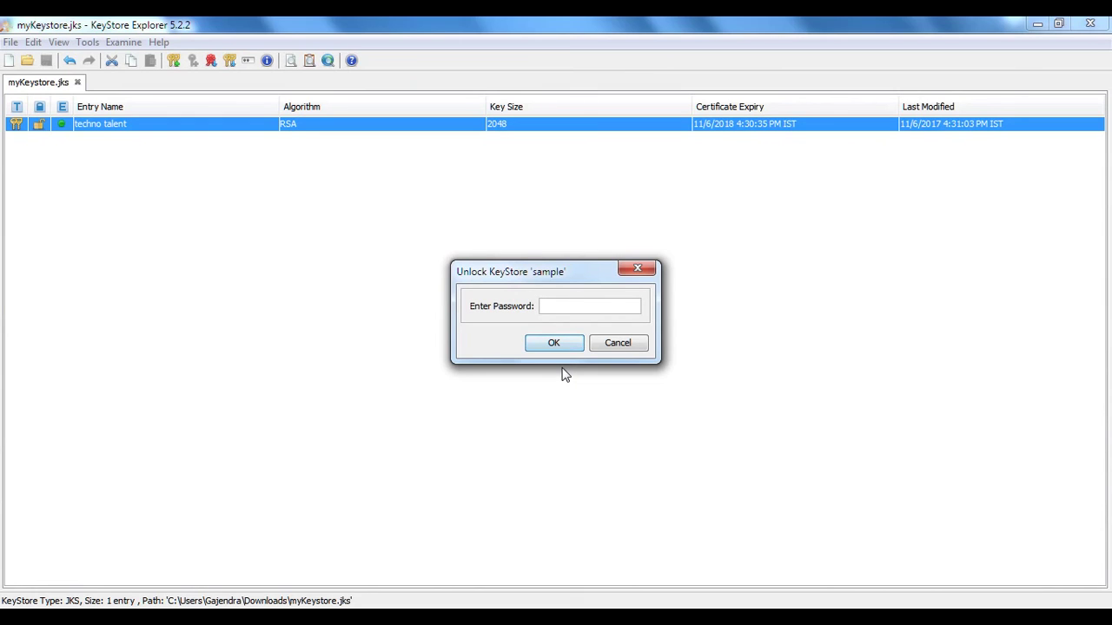
text(passw)
key(BackSpace)
key(BackSpace)
key(BackSpace)
key(BackSpace)
key(BackSpace)
text(password12)
key(Return)
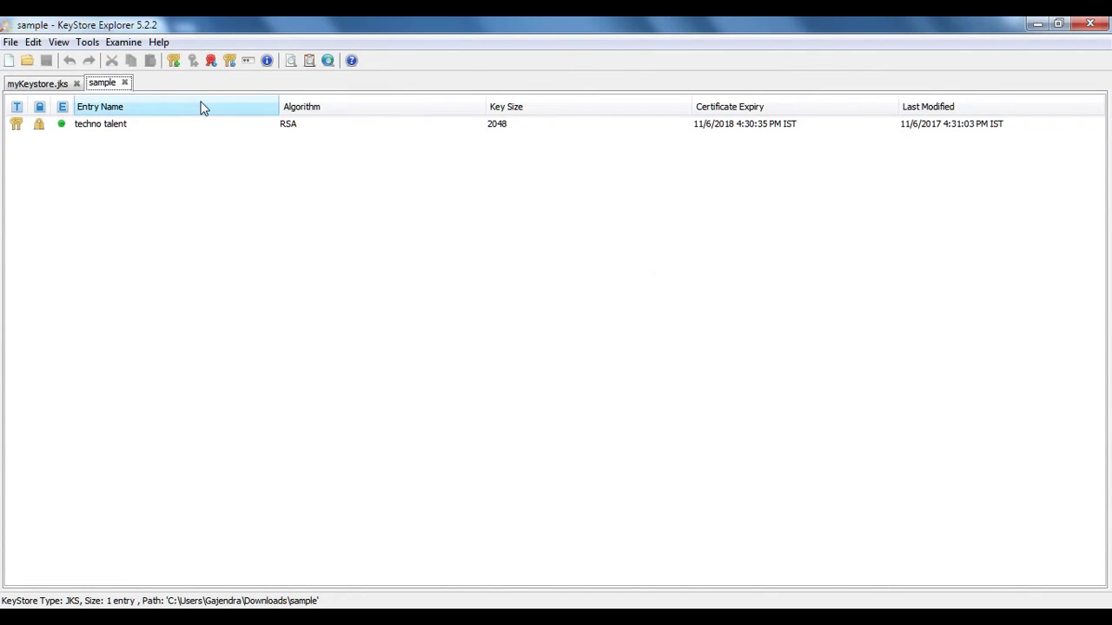
Close the sample tab and open certificxate.cer with Examine File
click(125, 84)
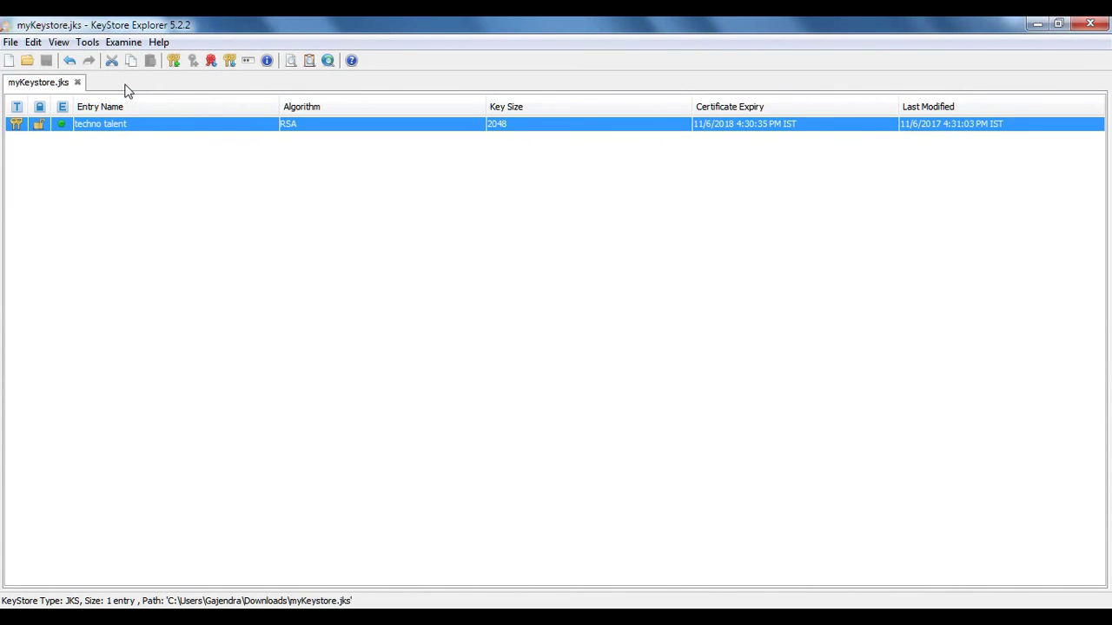
click(117, 41)
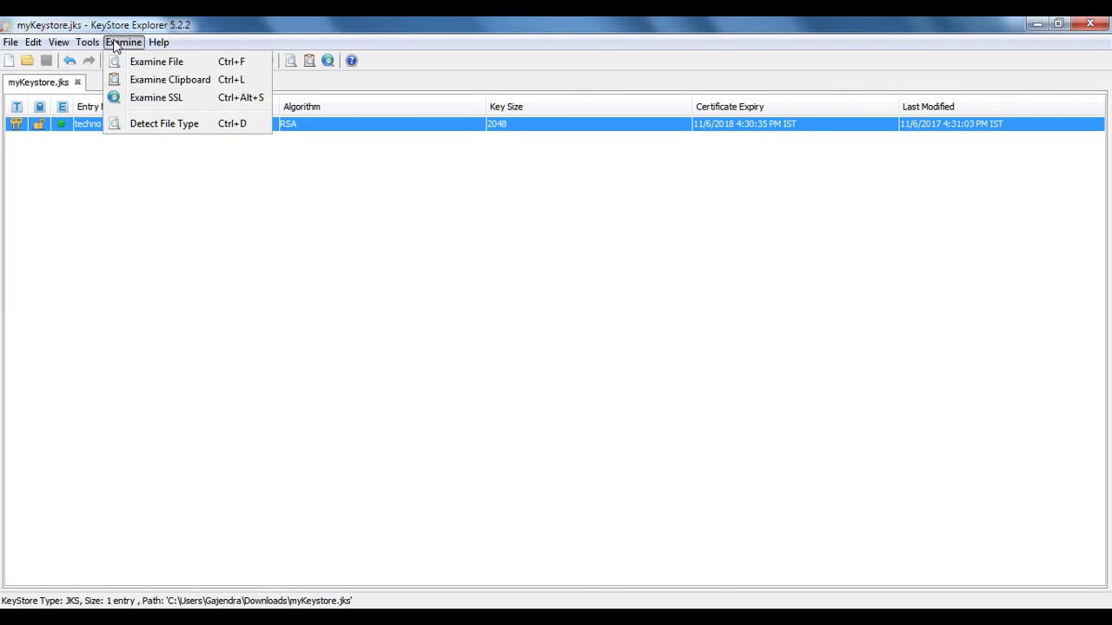
click(144, 64)
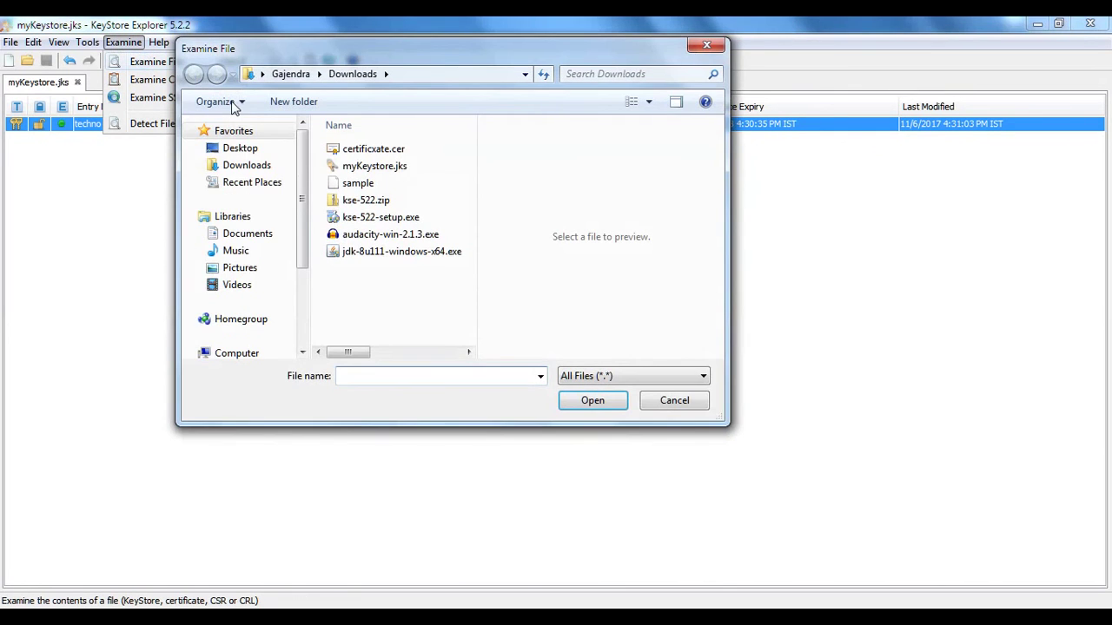
click(415, 152)
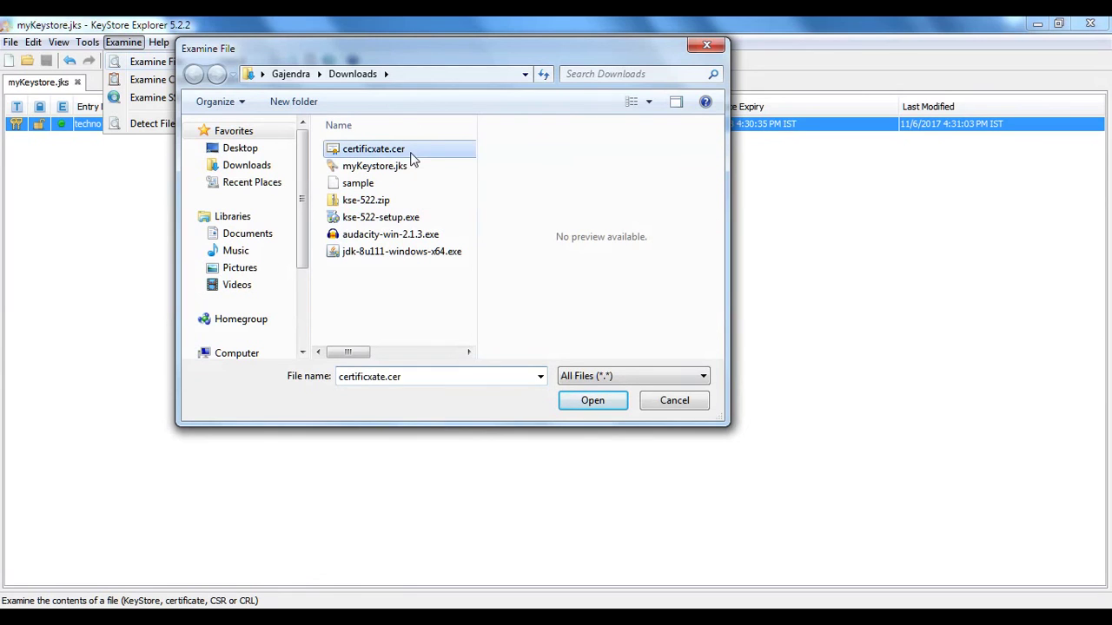
click(595, 400)
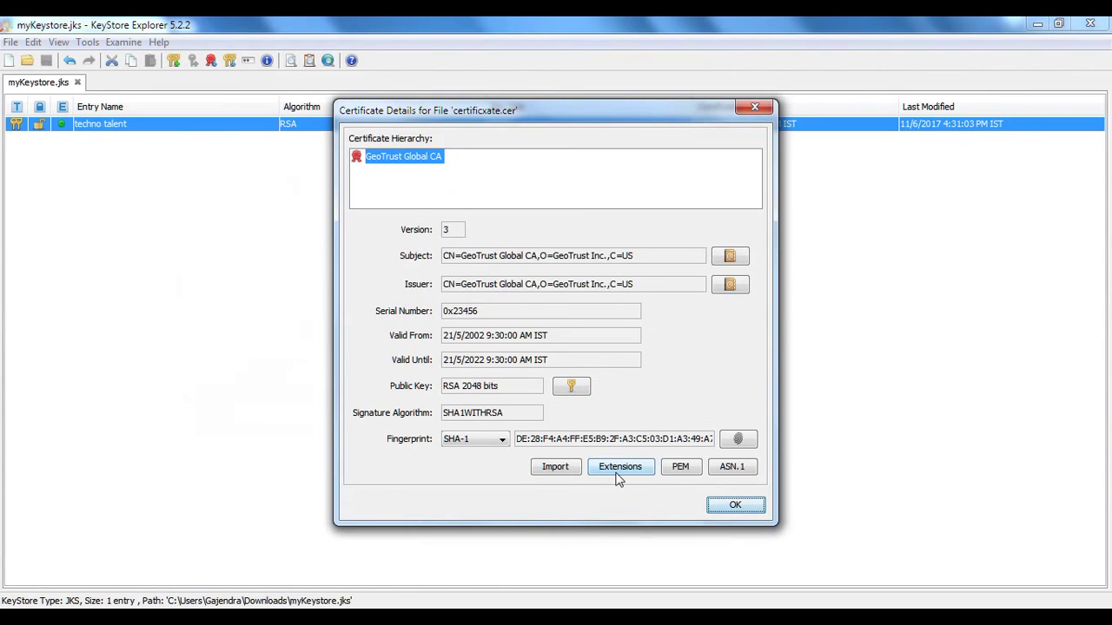
Review the certificate's subject, issuer, Basic Constraints and Subject Key Identifier, then close it
click(721, 259)
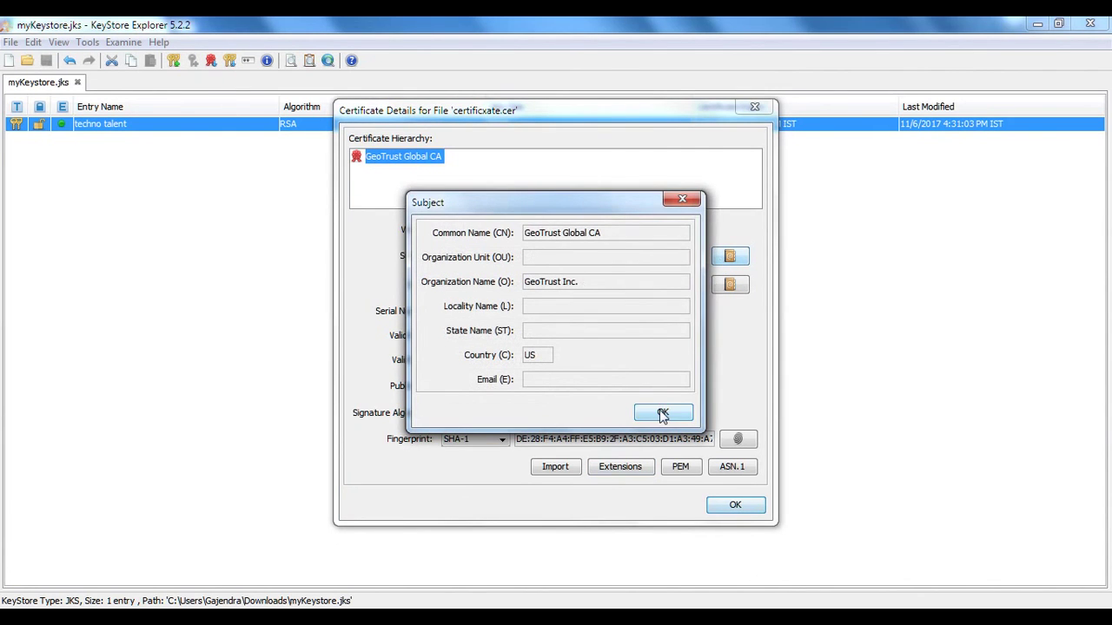
click(660, 409)
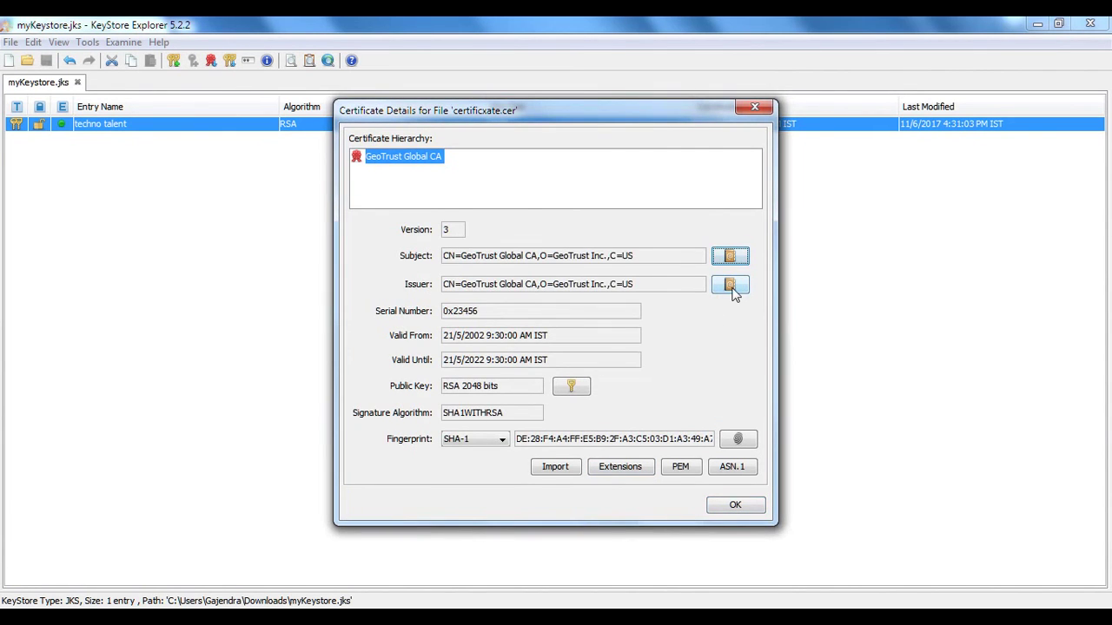
click(730, 287)
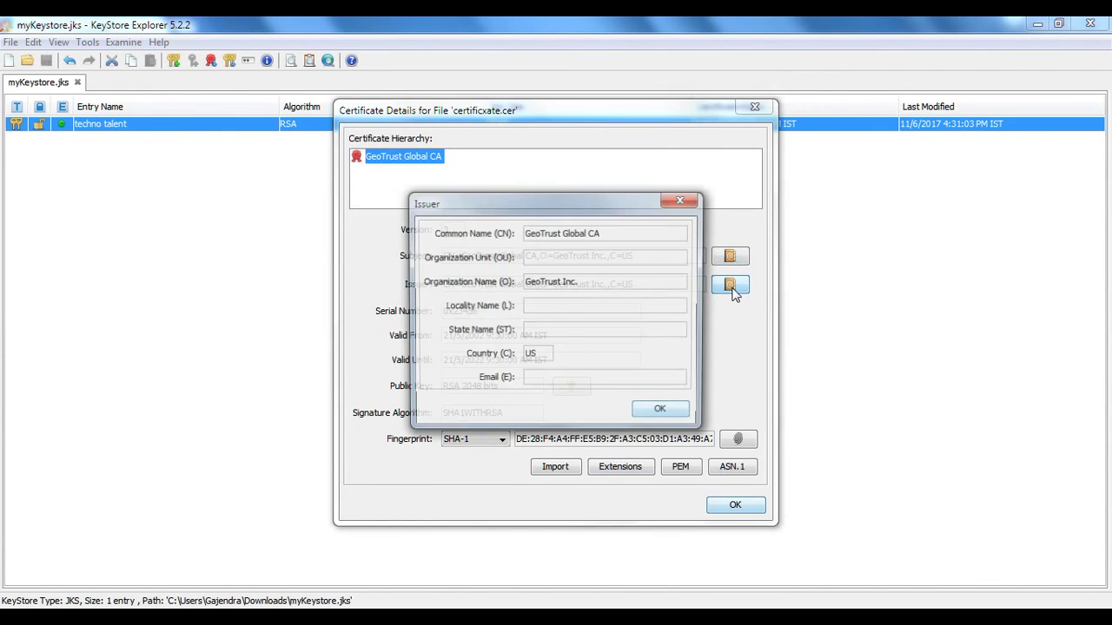
click(664, 414)
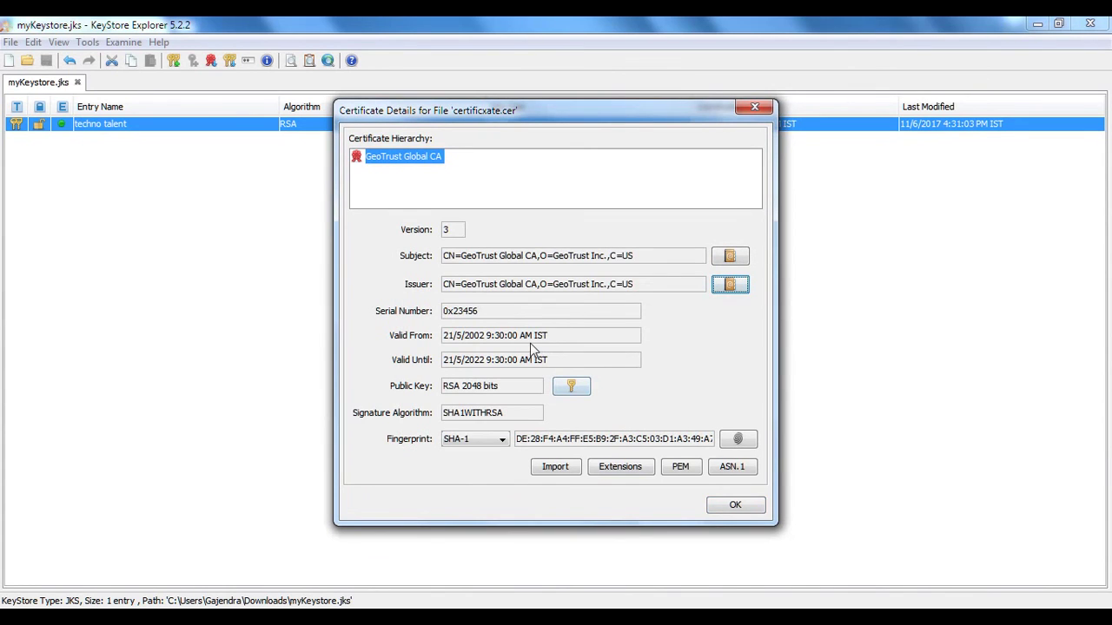
click(618, 471)
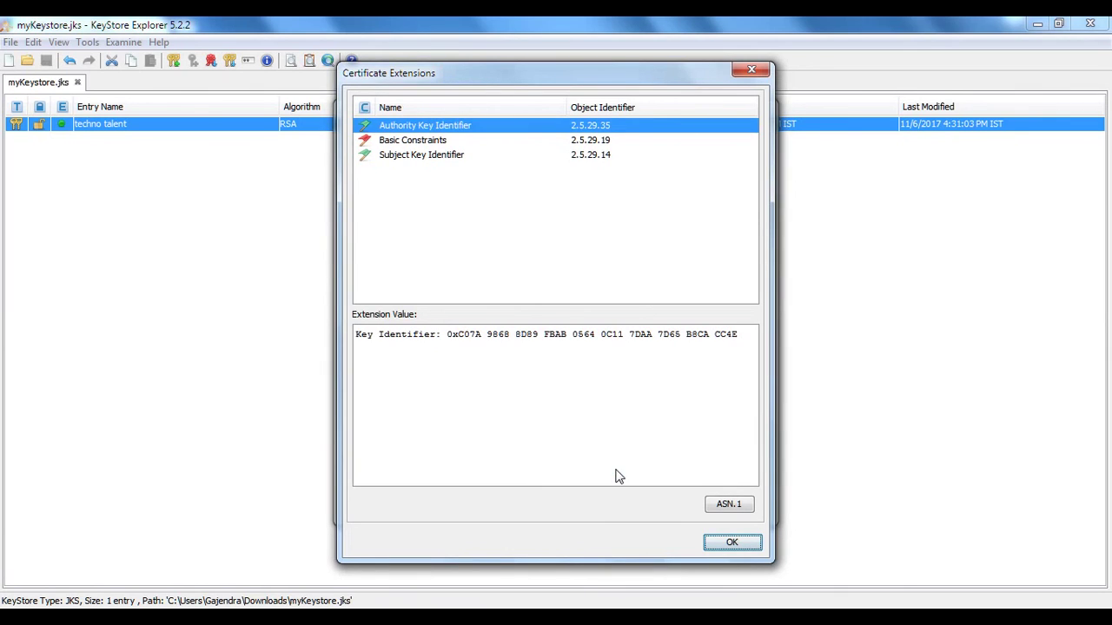
click(440, 145)
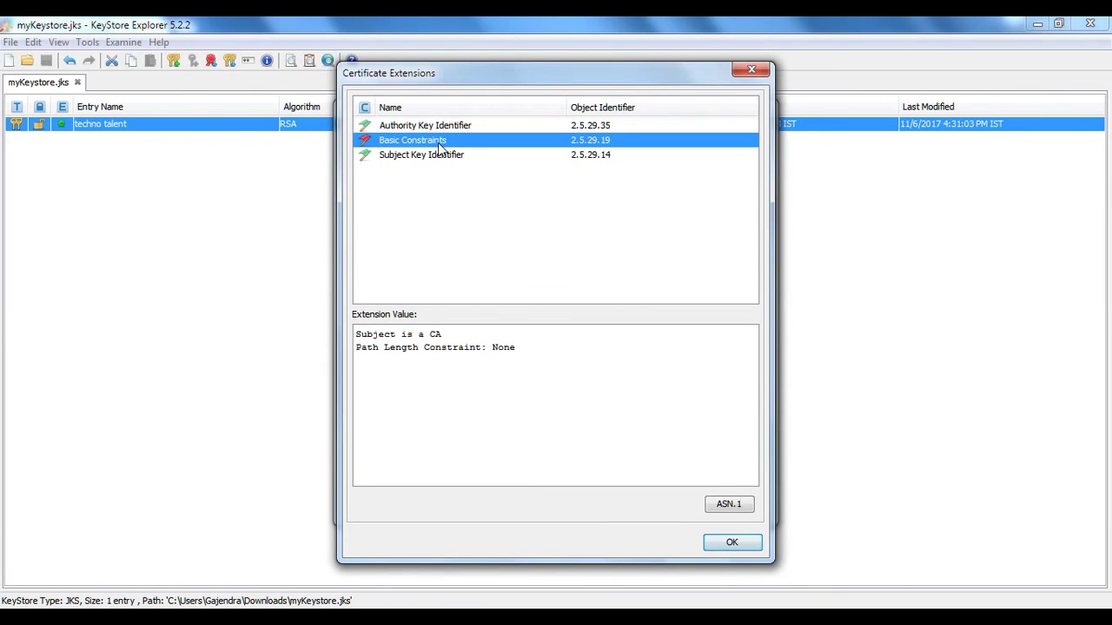
click(438, 160)
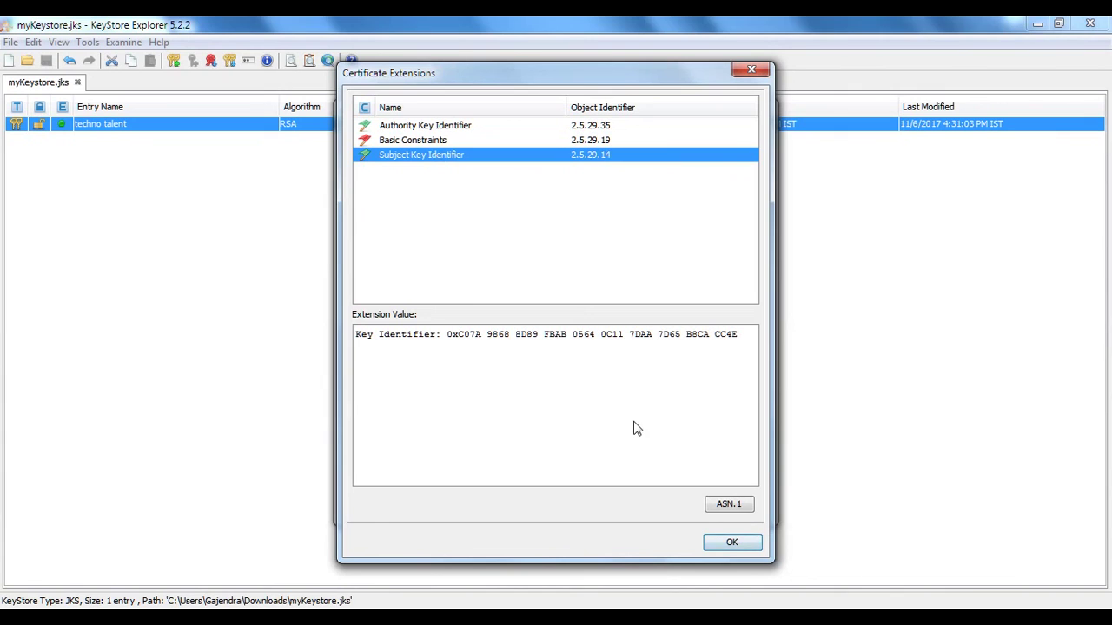
click(730, 546)
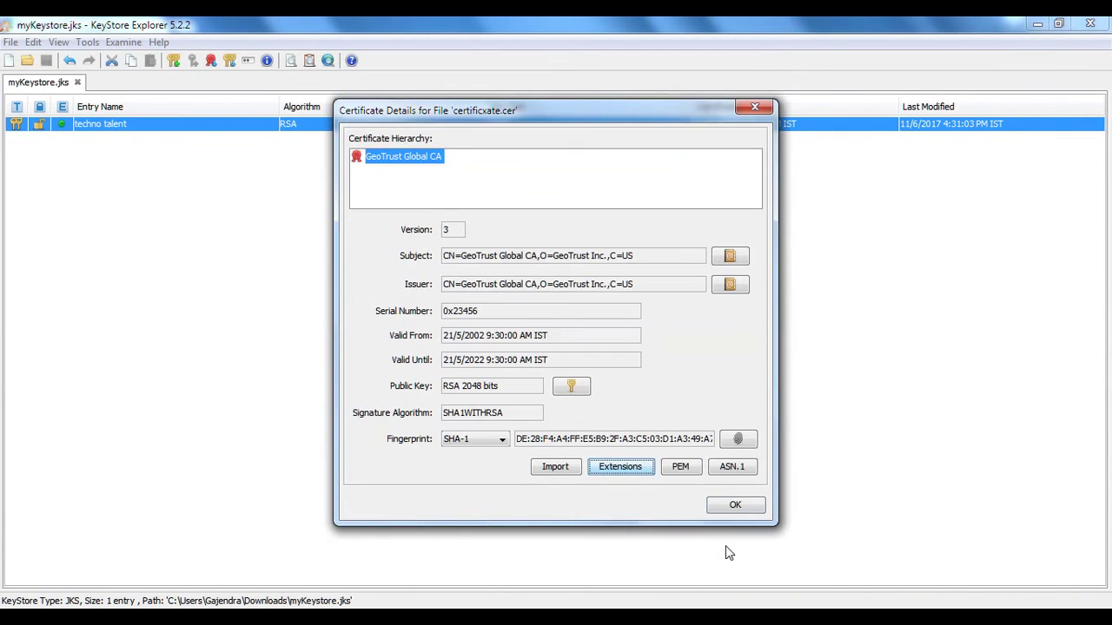
click(726, 504)
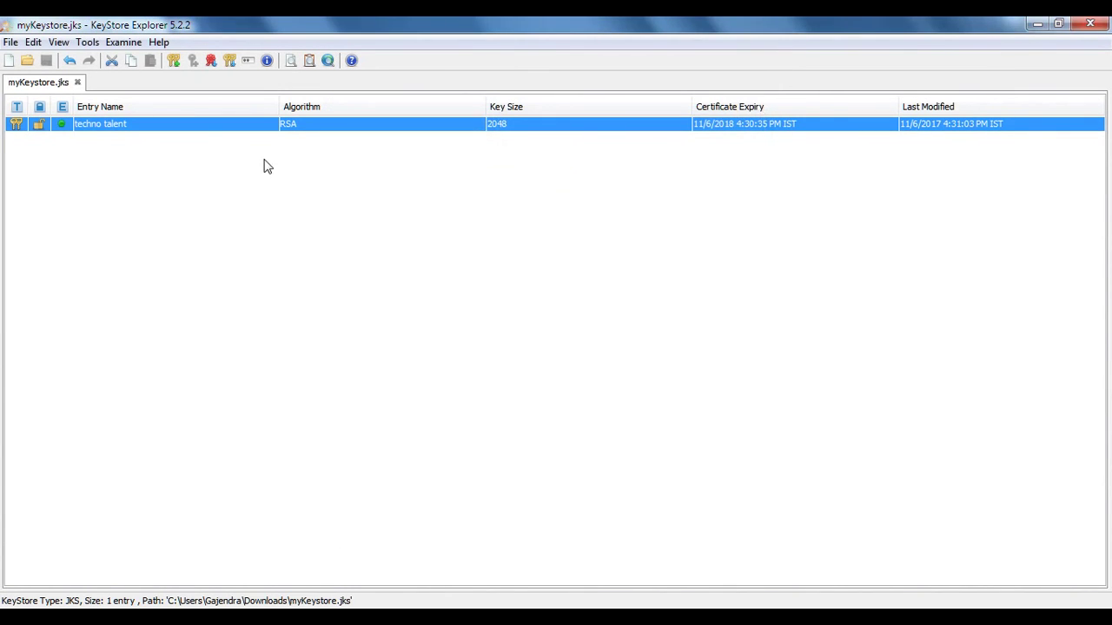
click(120, 43)
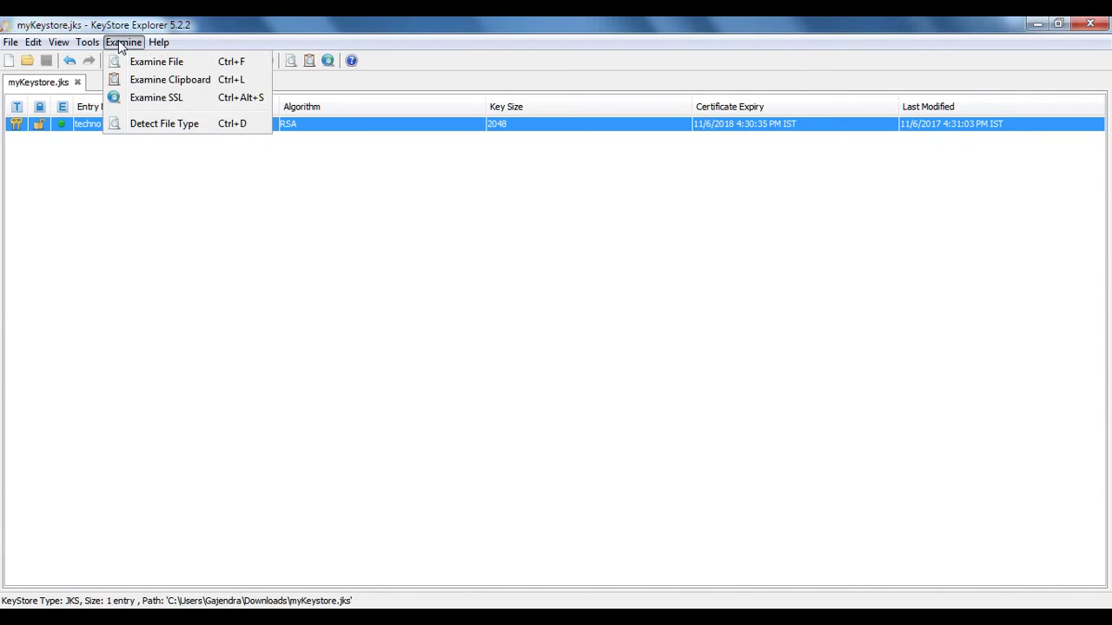
click(143, 126)
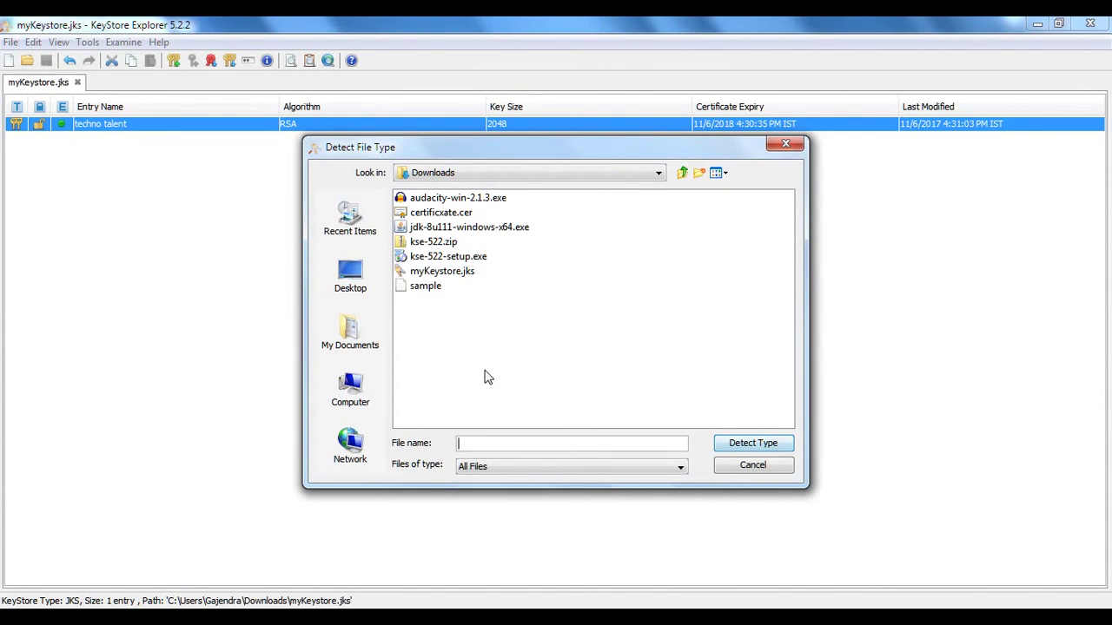
click(431, 288)
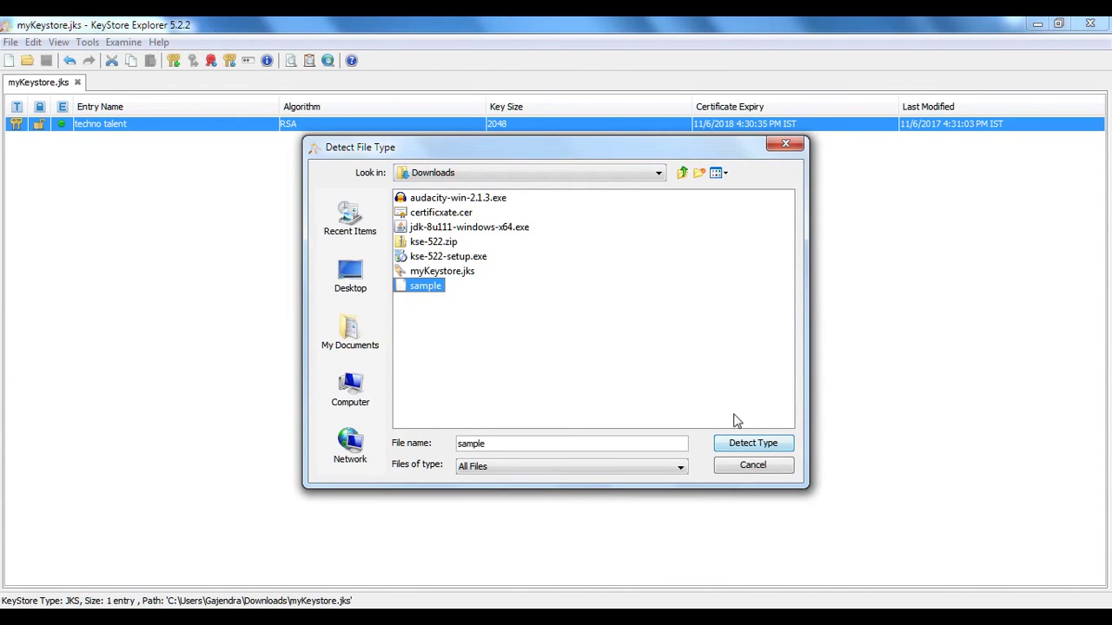
click(746, 448)
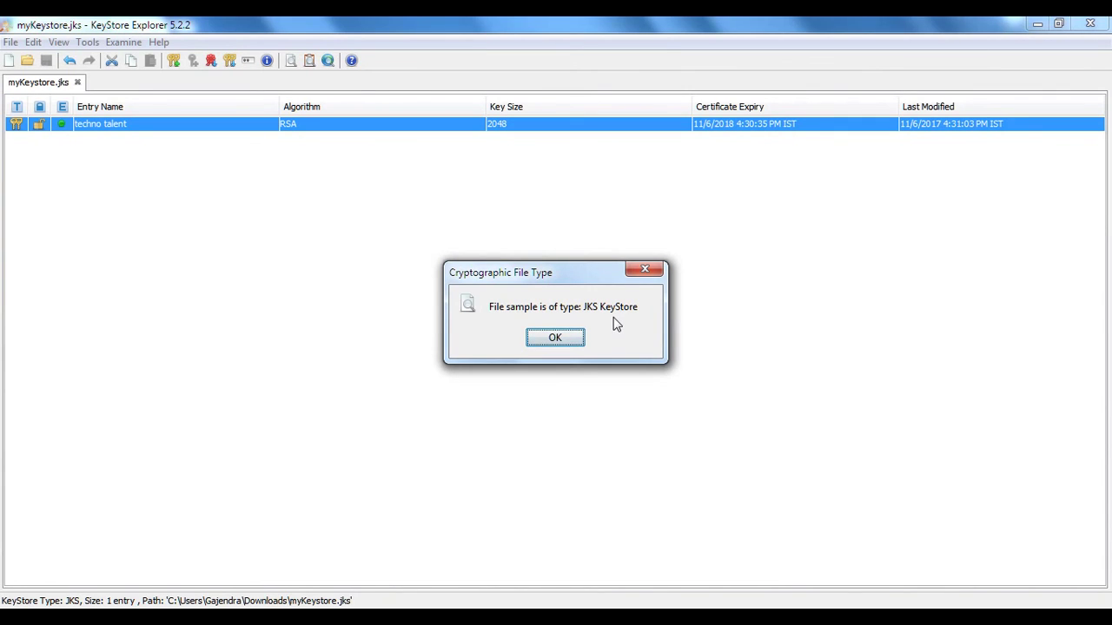
click(556, 338)
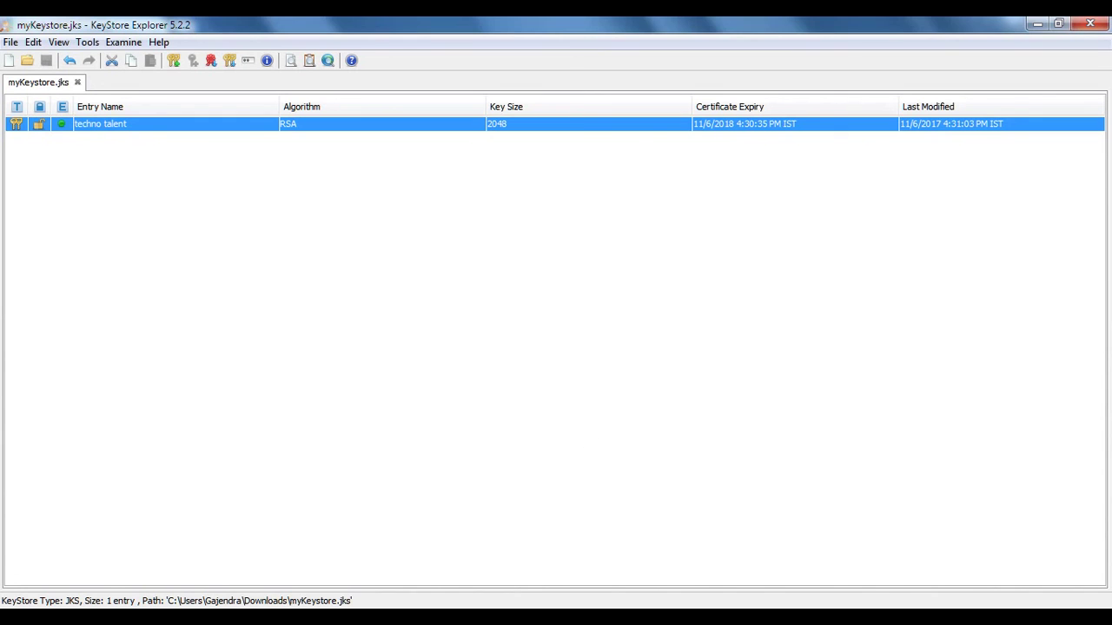
Show the About KeyStore Explorer dialog with version 5.2.2 via Help > About
key(alt+h)
key(a)
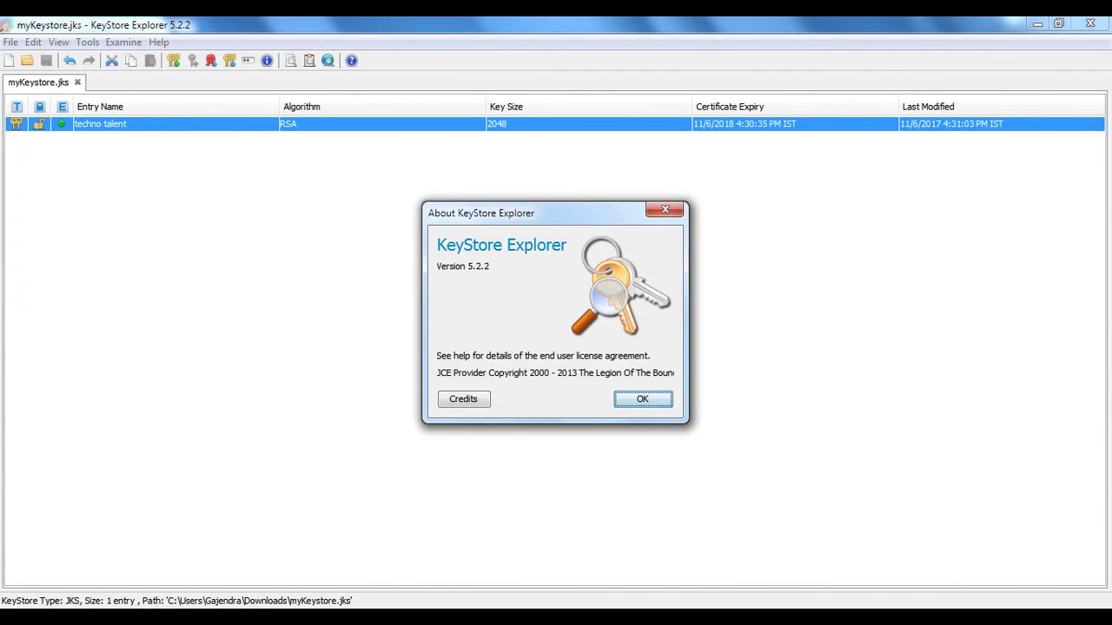